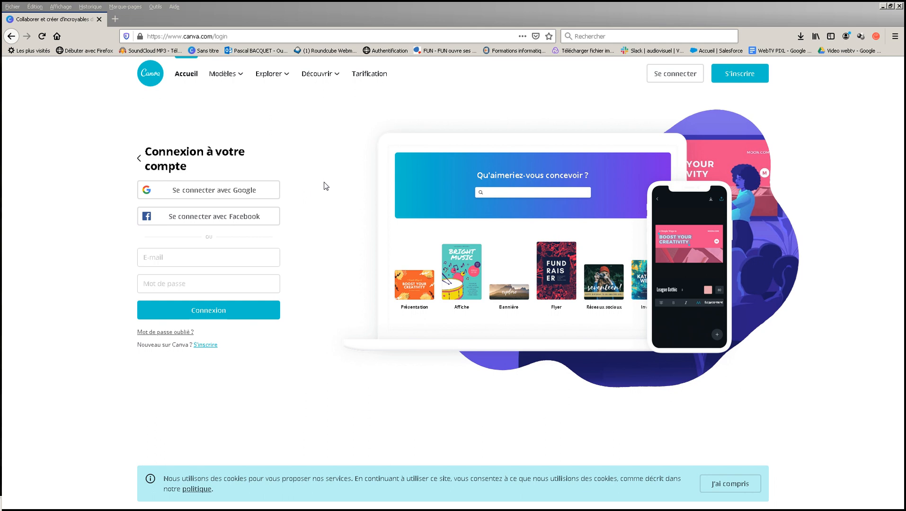
- Sign in with the Facebook account and create a blank 820 × 312 px Facebook cover design
{"action": "left_click", "coordinate": [248, 216]}
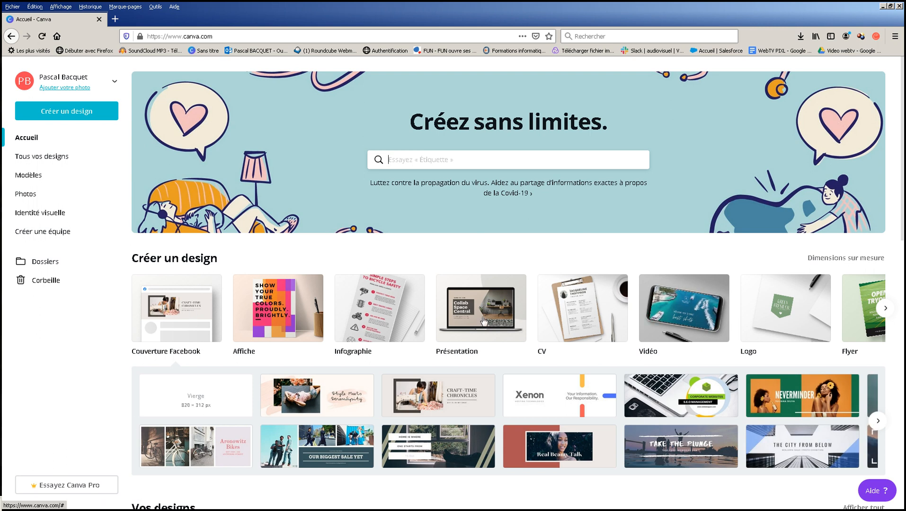
{"action": "left_click", "coordinate": [392, 311]}
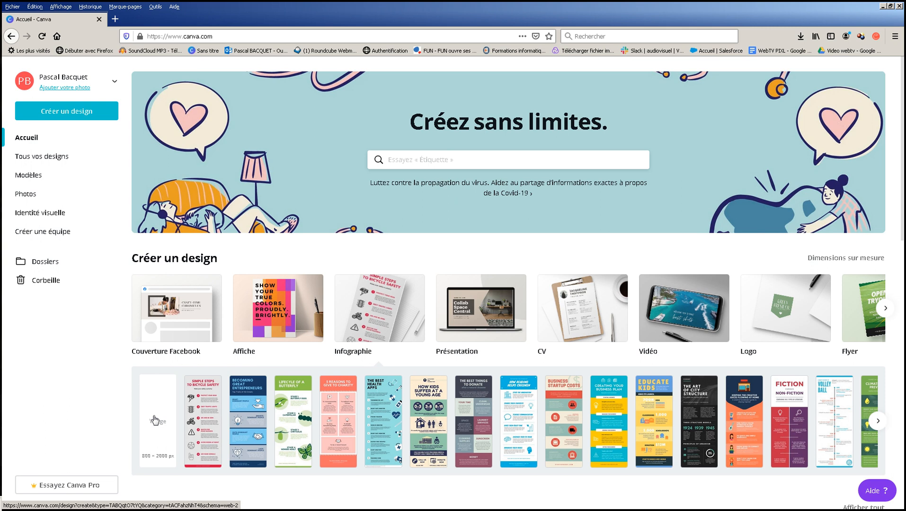
{"action": "left_click", "coordinate": [169, 359]}
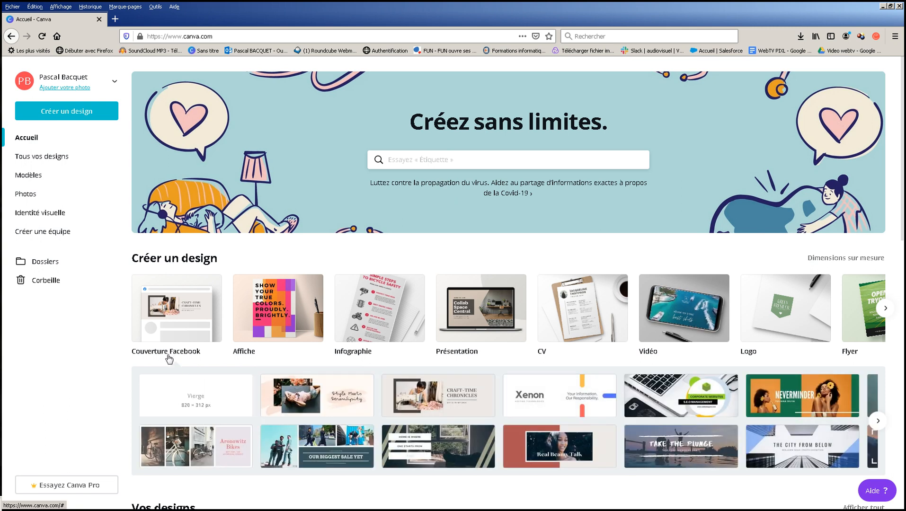
{"action": "left_click", "coordinate": [184, 401]}
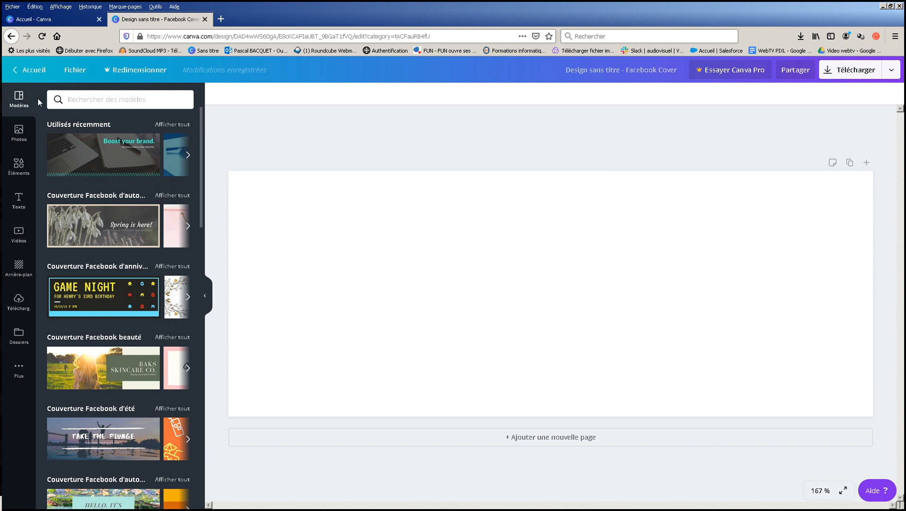
- Look through the editor's photos, elements, text, videos, backgrounds and uploaded images
{"action": "left_click", "coordinate": [20, 131]}
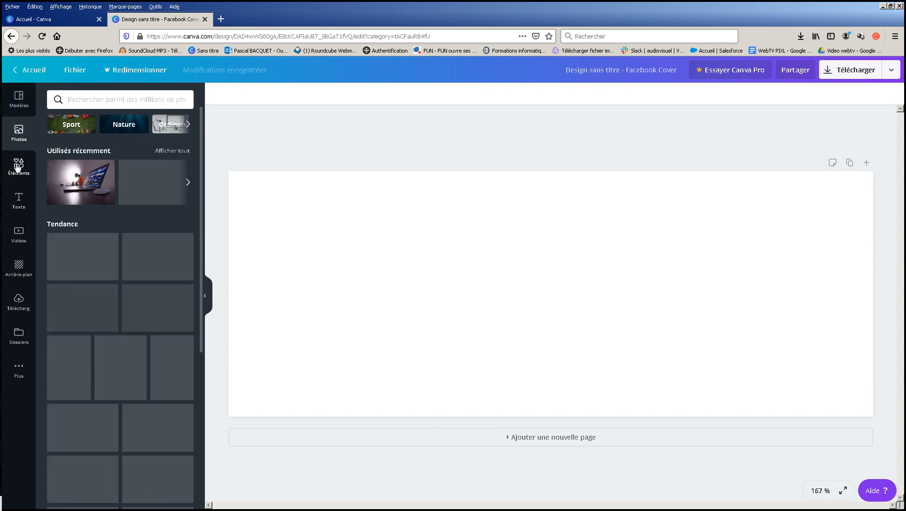
{"action": "left_click", "coordinate": [19, 166]}
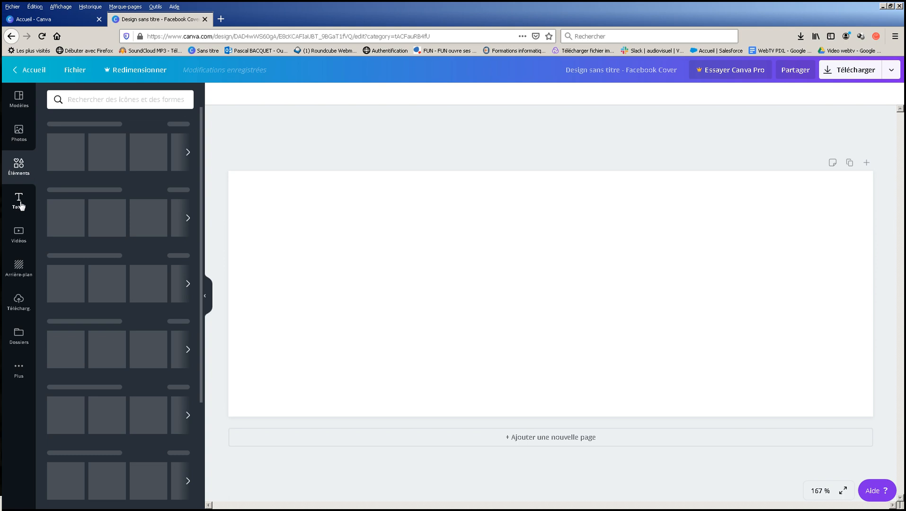
{"action": "left_click", "coordinate": [18, 201]}
{"action": "left_click", "coordinate": [18, 233]}
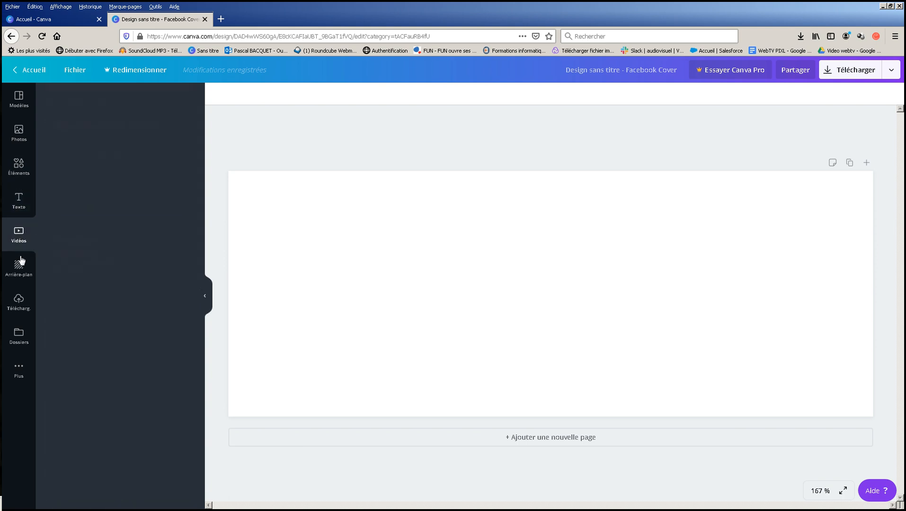
{"action": "left_click", "coordinate": [18, 274]}
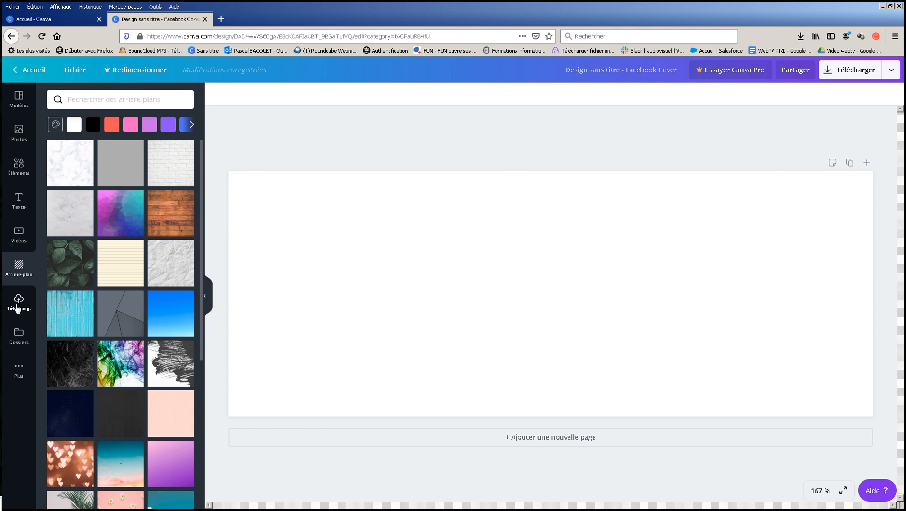
{"action": "left_click", "coordinate": [17, 307]}
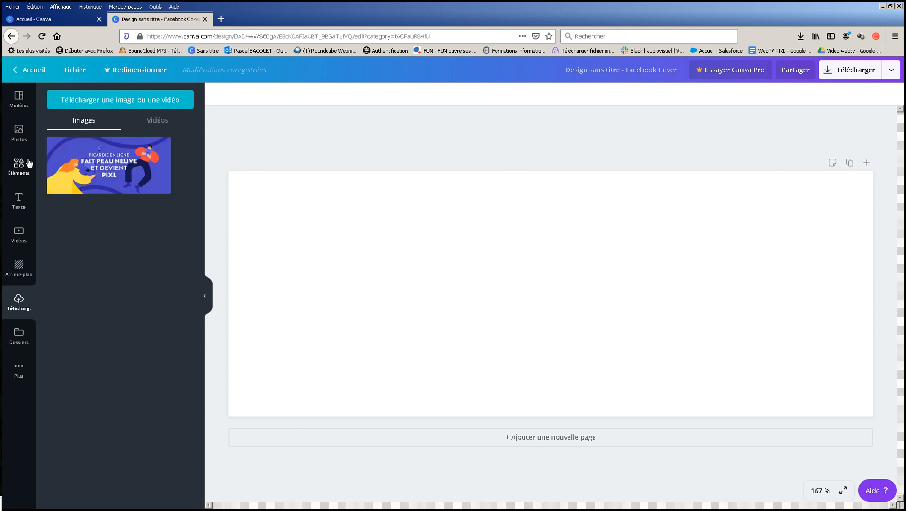
- Search the templates for "informatique" and apply the dark "Boost your brand." template to the cover
{"action": "left_click", "coordinate": [20, 99]}
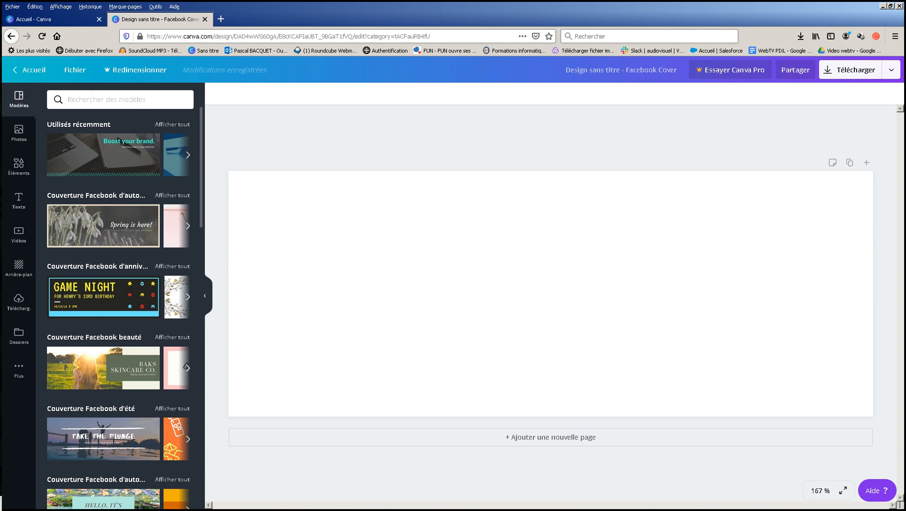
{"action": "left_click", "coordinate": [116, 102]}
{"action": "left_click", "coordinate": [95, 143]}
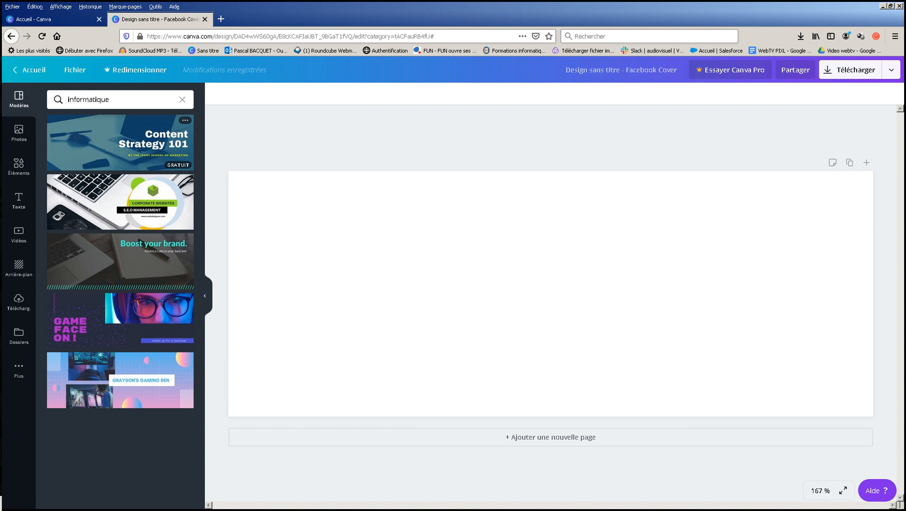
{"action": "left_click", "coordinate": [102, 254]}
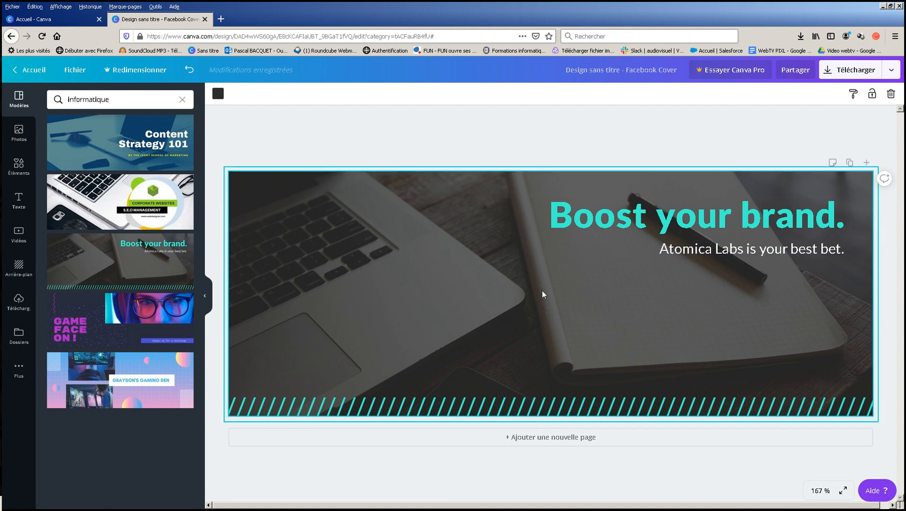
- Replace the heading "Boost your brand." with "PIXL"
{"action": "left_click", "coordinate": [573, 216]}
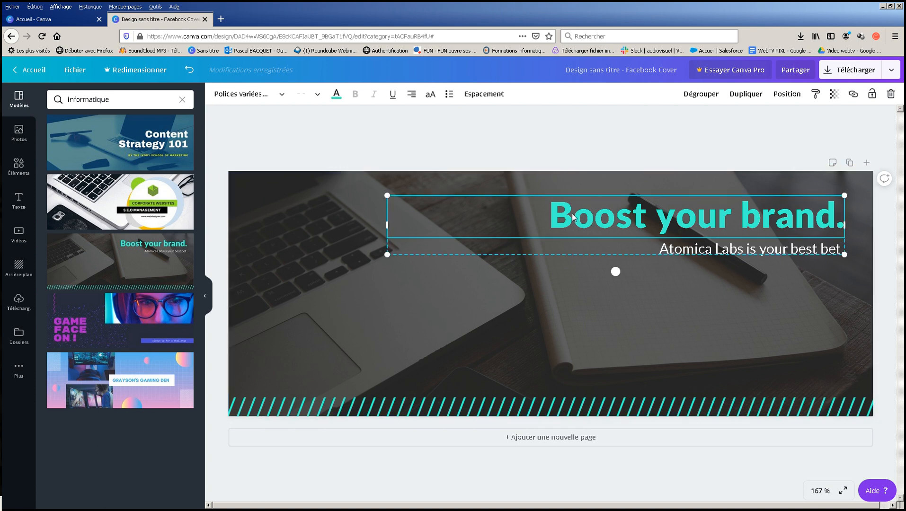
{"action": "double_click", "coordinate": [572, 216]}
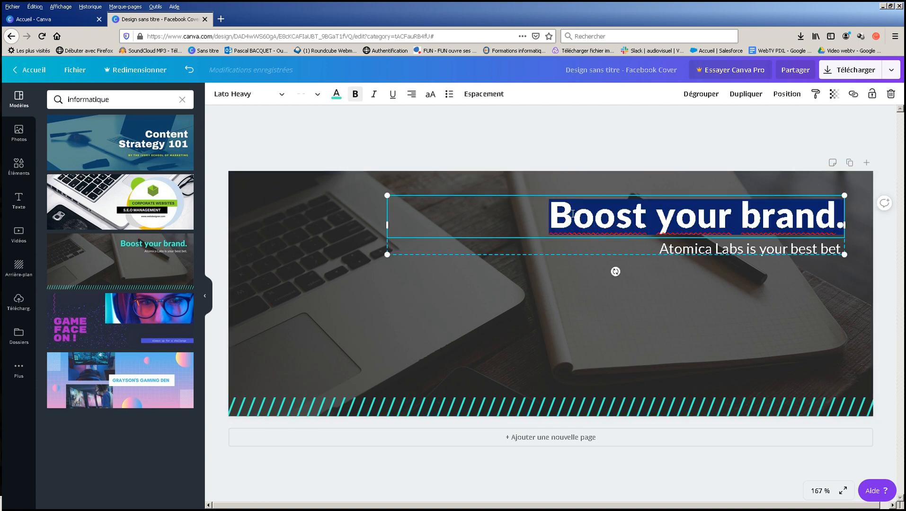
{"action": "type", "text": "PIXL"}
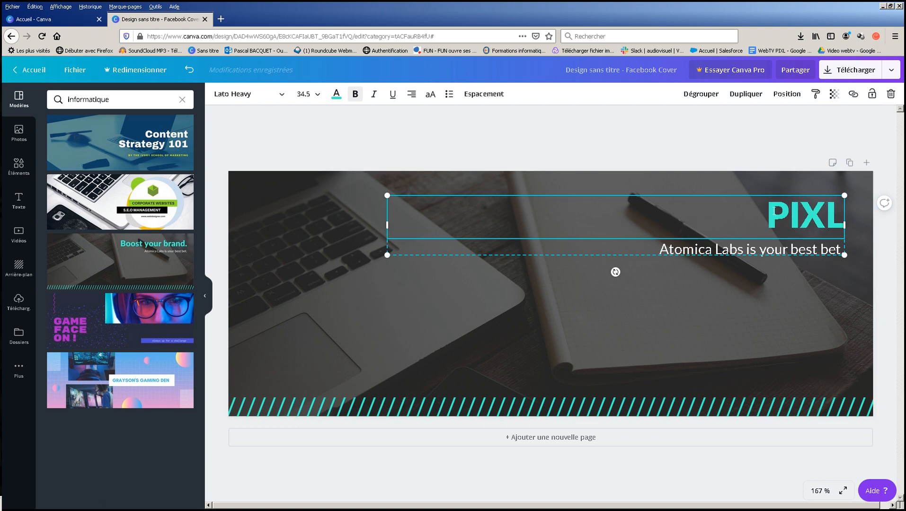
- Replace the subtitle under the heading with "Accompagnement Numérique"
{"action": "left_click", "coordinate": [762, 253]}
{"action": "double_click", "coordinate": [762, 250]}
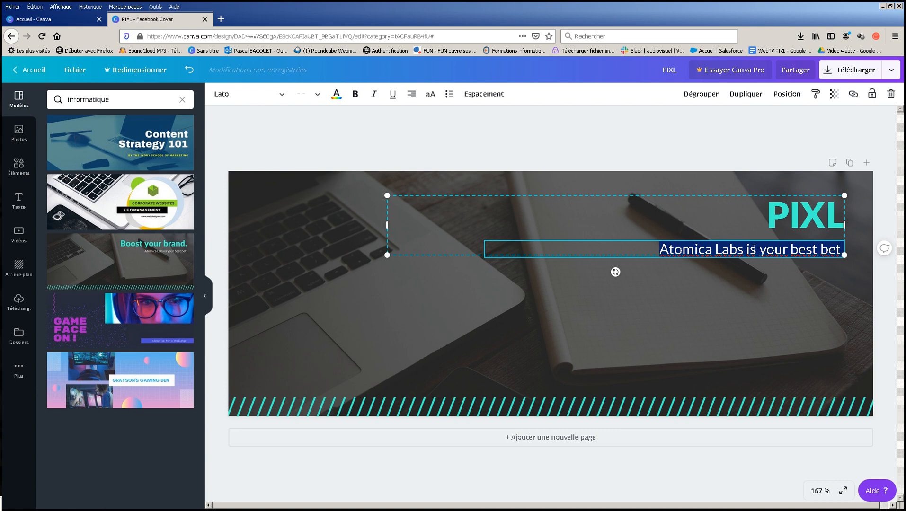
{"action": "type", "text": "Accompa"}
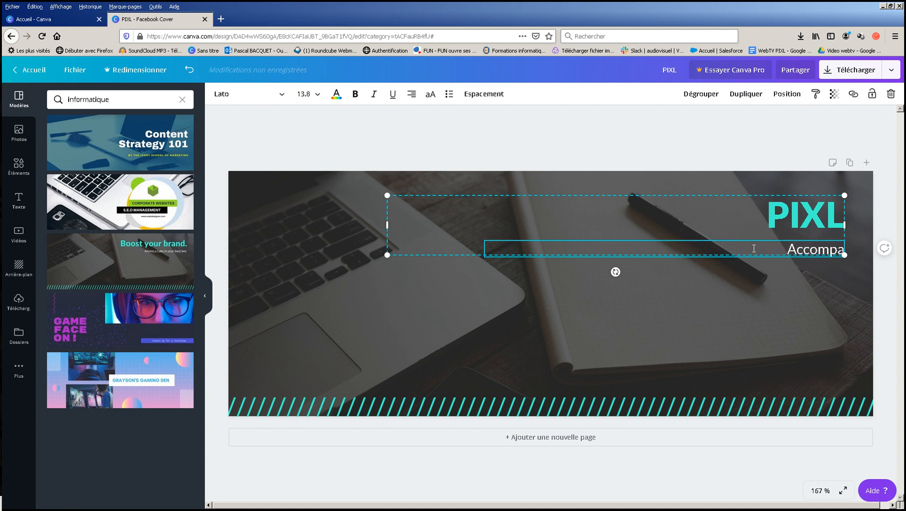
{"action": "type", "text": "gnement"}
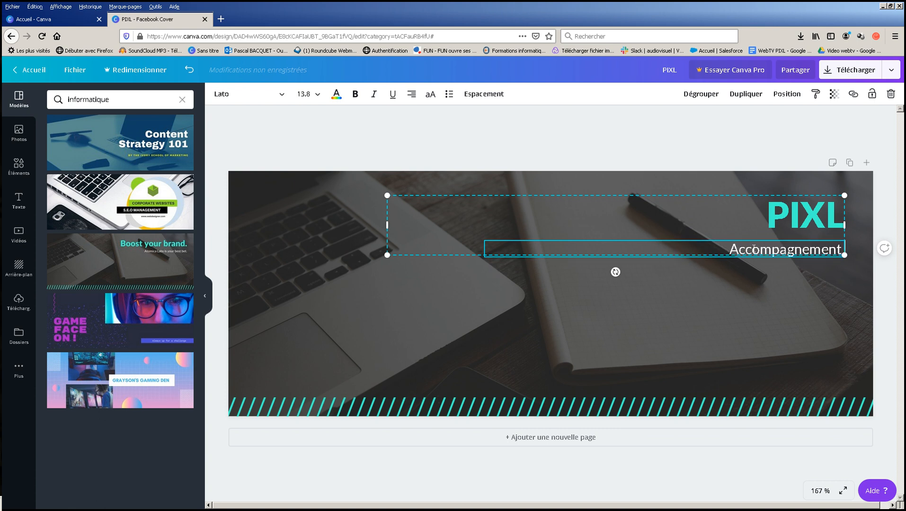
{"action": "type", "text": " Numé"}
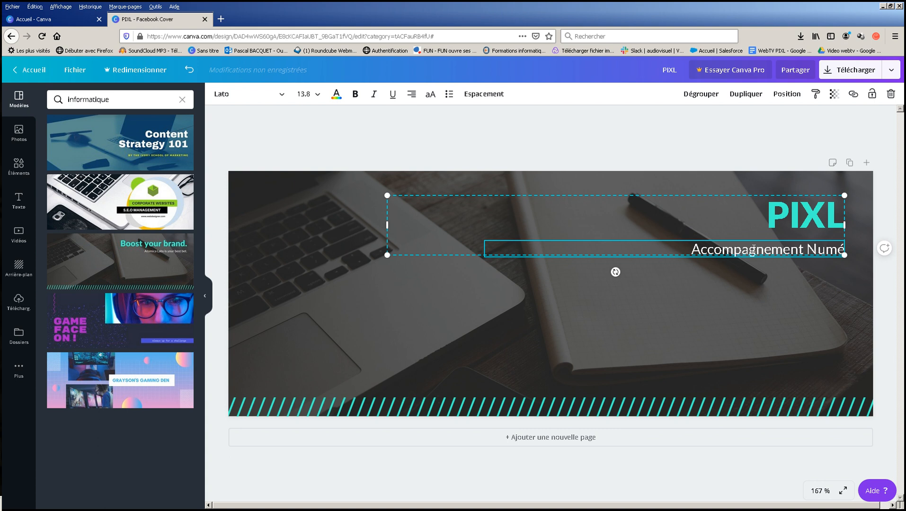
{"action": "type", "text": "rique"}
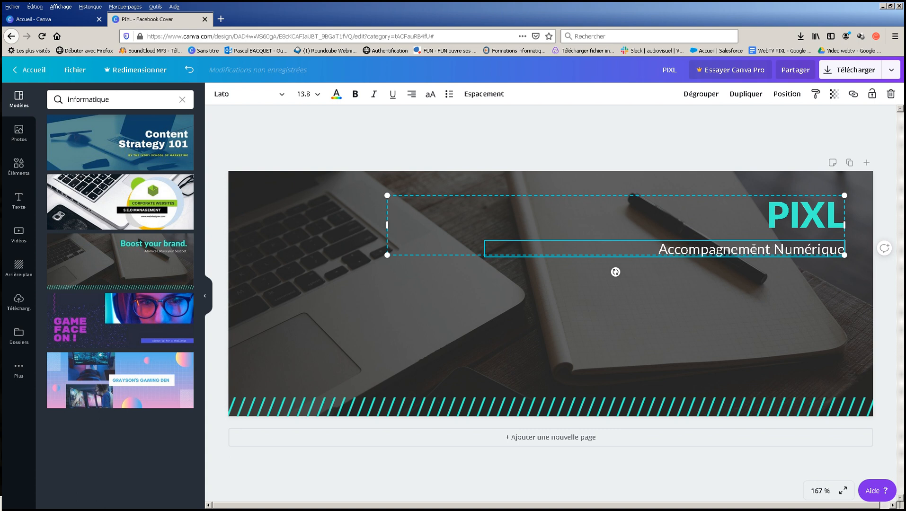
- Delete the laptop and notebook photo and apply the blue sky with white clouds as the cover's background
{"action": "left_click", "coordinate": [756, 317]}
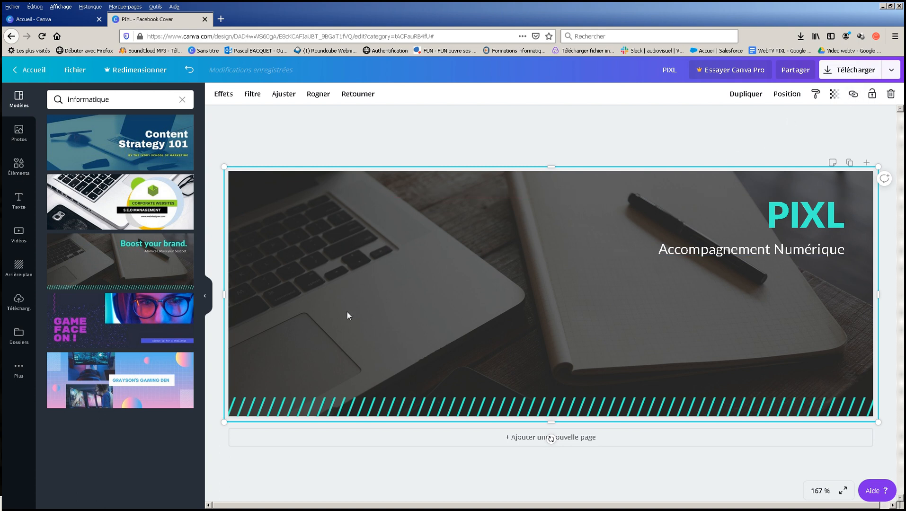
{"action": "key", "text": "Delete"}
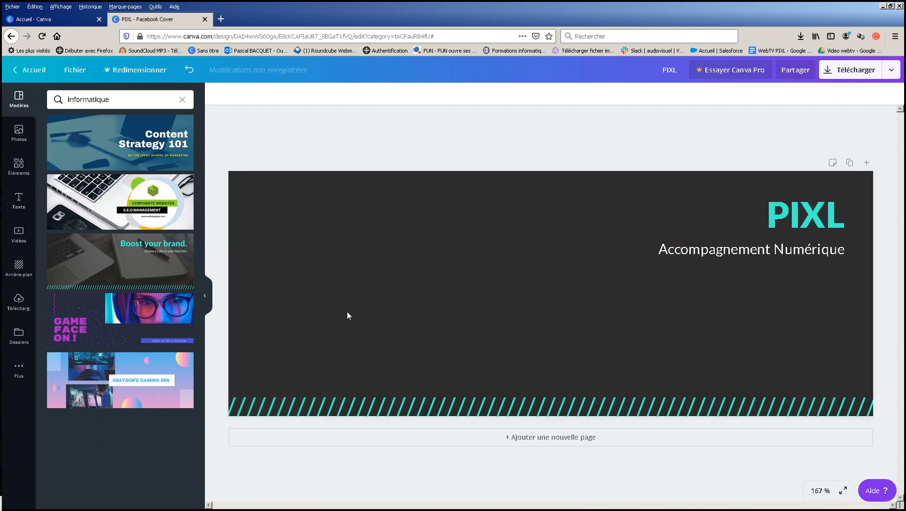
{"action": "left_click", "coordinate": [20, 268]}
{"action": "scroll", "coordinate": [106, 372], "scroll_direction": "down", "scroll_amount": 5}
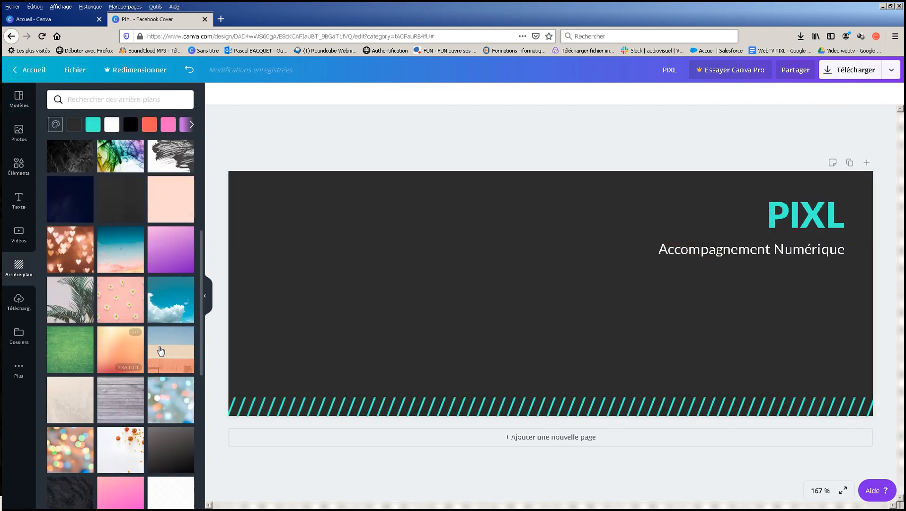
{"action": "left_click", "coordinate": [170, 305]}
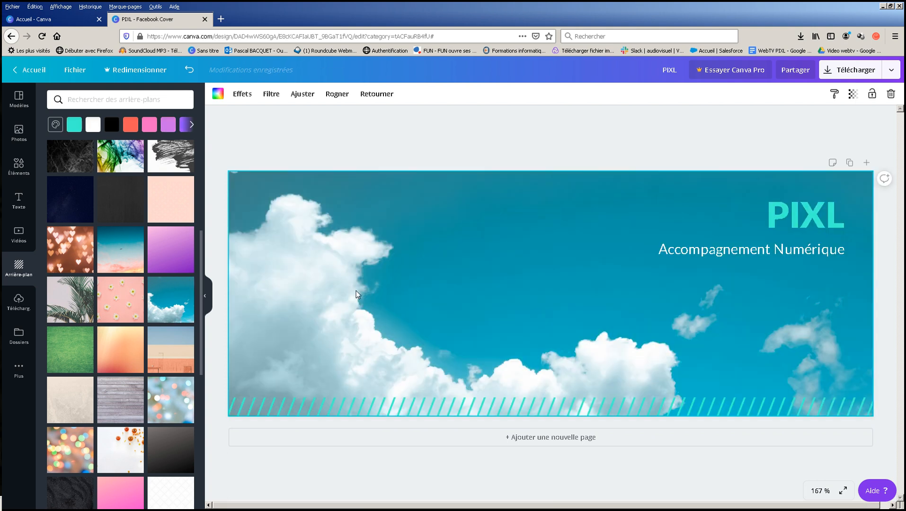
- Delete the "PIXL" heading and the "Accompagnement Numérique" subtitle from the cover
{"action": "left_click", "coordinate": [811, 216]}
{"action": "key", "text": "Delete"}
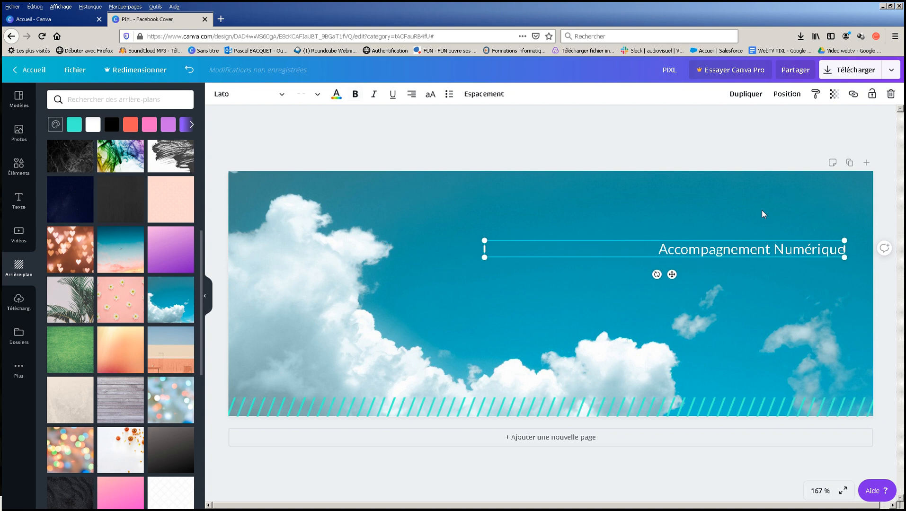
{"action": "left_click", "coordinate": [750, 253]}
{"action": "left_click", "coordinate": [751, 240]}
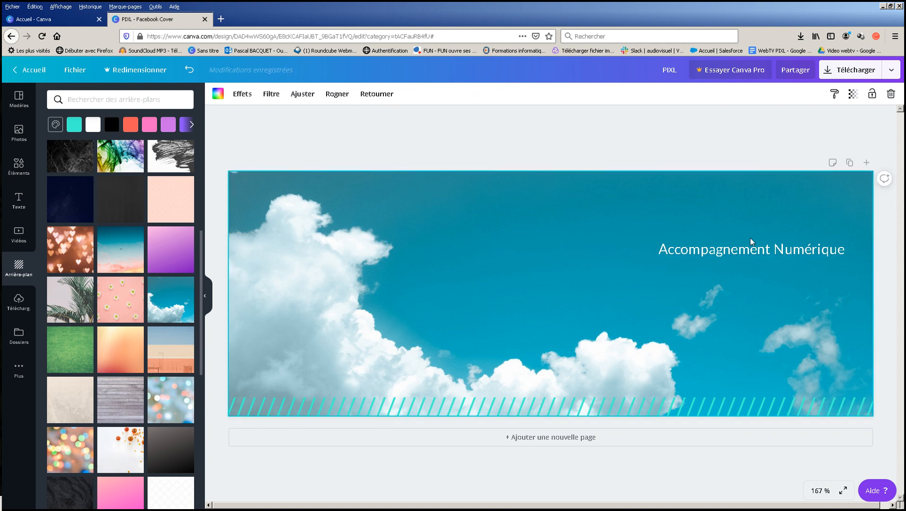
{"action": "left_click", "coordinate": [740, 242]}
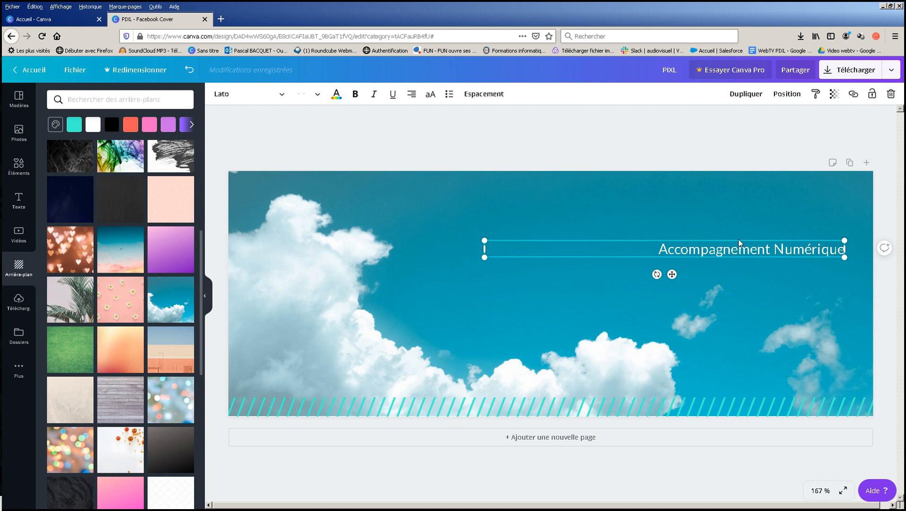
{"action": "left_click", "coordinate": [740, 243]}
{"action": "left_click", "coordinate": [740, 251]}
{"action": "key", "text": "Delete"}
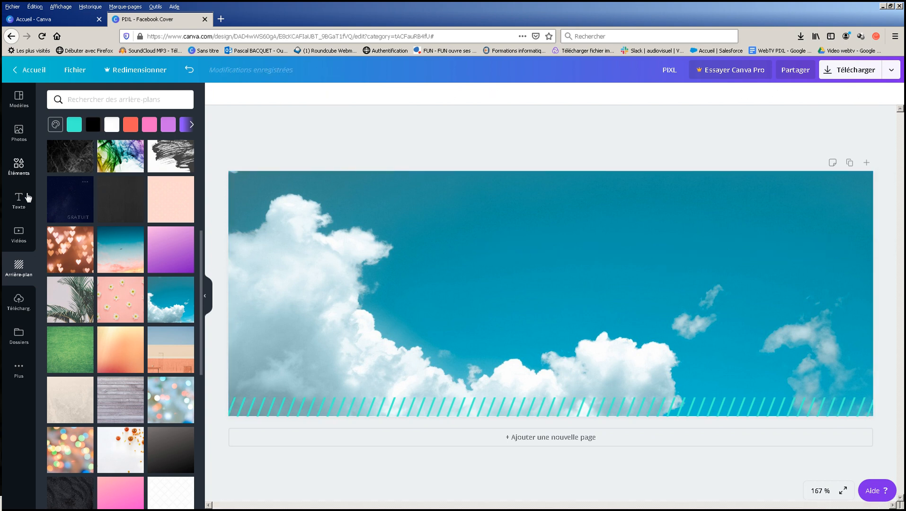
- Add the bold "La Photographie" font combination with its portfolio line to the sky cover
{"action": "left_click", "coordinate": [19, 200]}
{"action": "scroll", "coordinate": [110, 323], "scroll_direction": "down", "scroll_amount": 1}
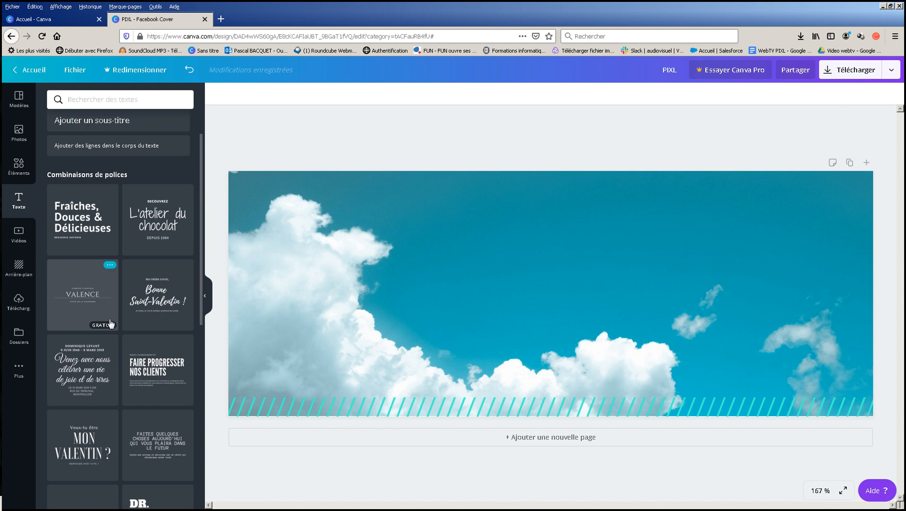
{"action": "scroll", "coordinate": [111, 323], "scroll_direction": "down", "scroll_amount": 6}
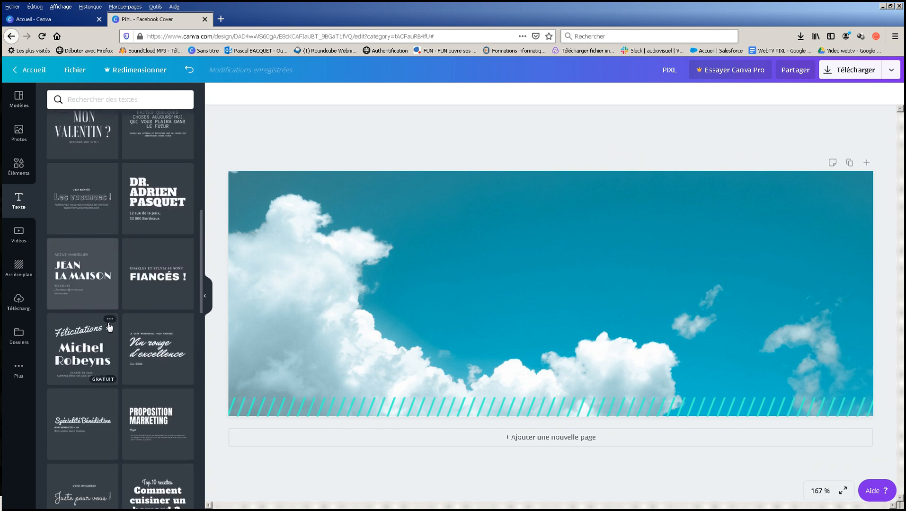
{"action": "scroll", "coordinate": [109, 326], "scroll_direction": "down", "scroll_amount": 2}
{"action": "scroll", "coordinate": [109, 326], "scroll_direction": "down", "scroll_amount": 4}
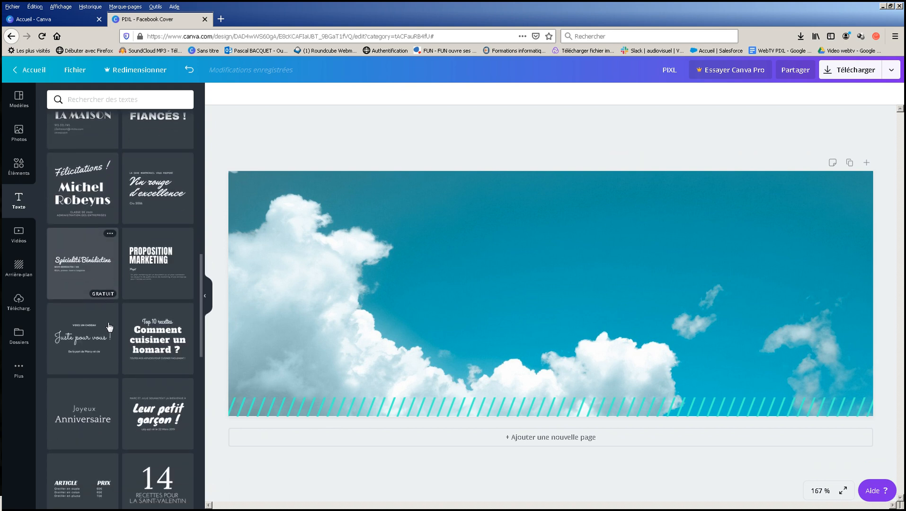
{"action": "scroll", "coordinate": [109, 326], "scroll_direction": "down", "scroll_amount": 8}
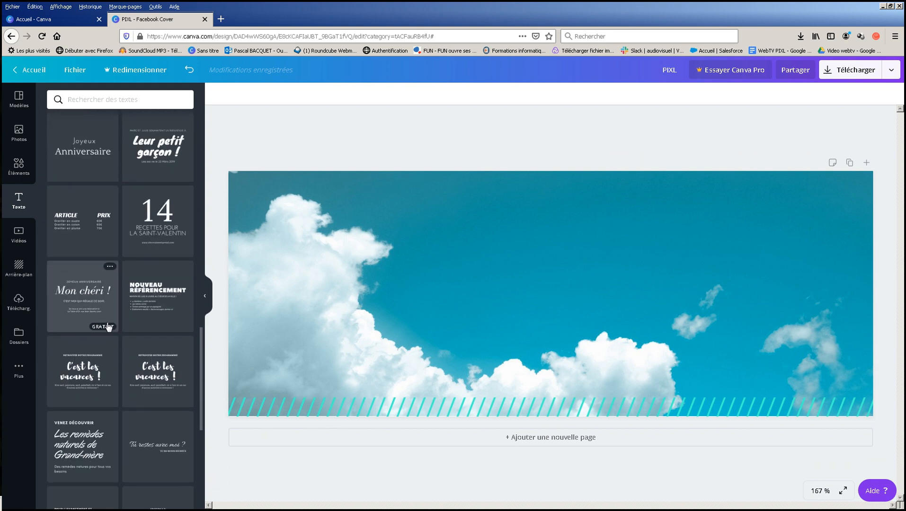
{"action": "scroll", "coordinate": [108, 327], "scroll_direction": "down", "scroll_amount": 7}
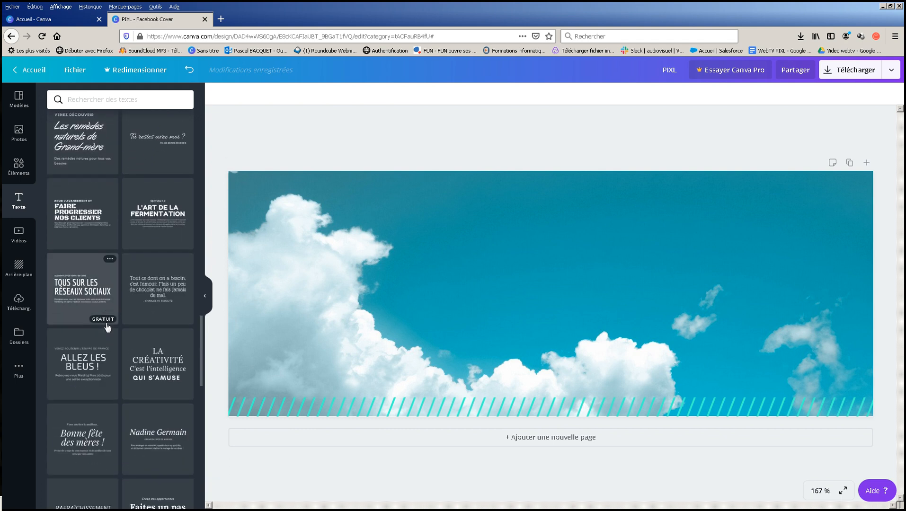
{"action": "scroll", "coordinate": [108, 327], "scroll_direction": "down", "scroll_amount": 3}
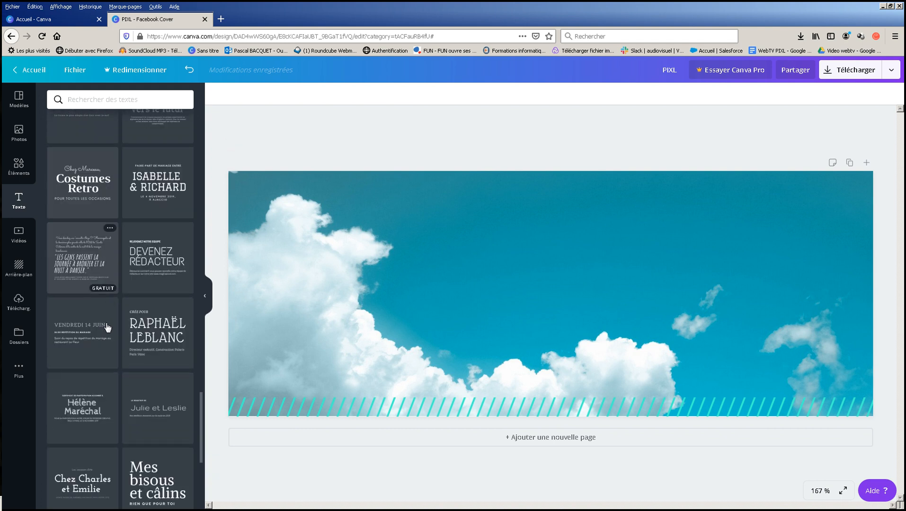
{"action": "scroll", "coordinate": [108, 326], "scroll_direction": "down", "scroll_amount": 3}
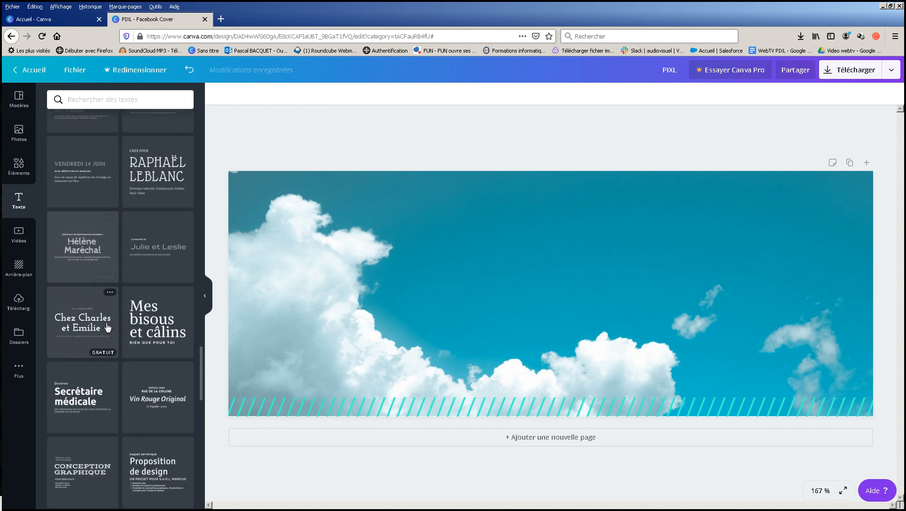
{"action": "scroll", "coordinate": [108, 326], "scroll_direction": "down", "scroll_amount": 5}
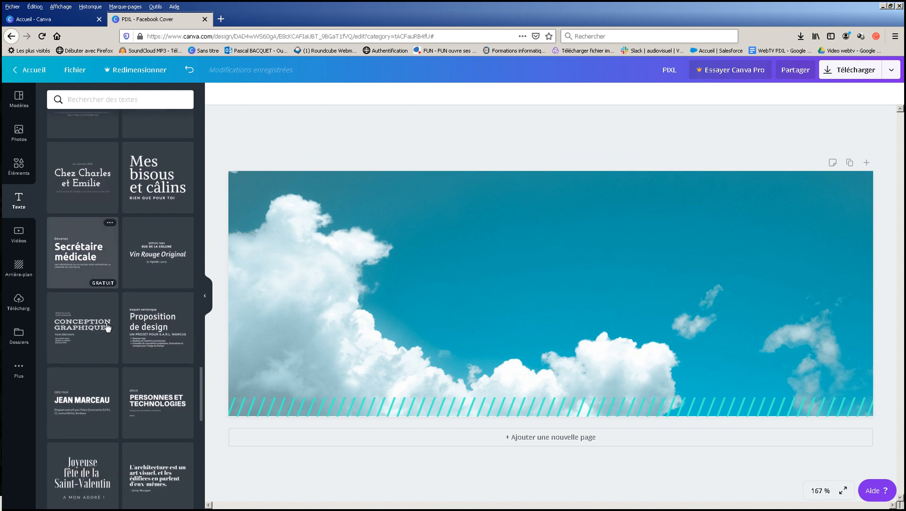
{"action": "scroll", "coordinate": [108, 326], "scroll_direction": "down", "scroll_amount": 3}
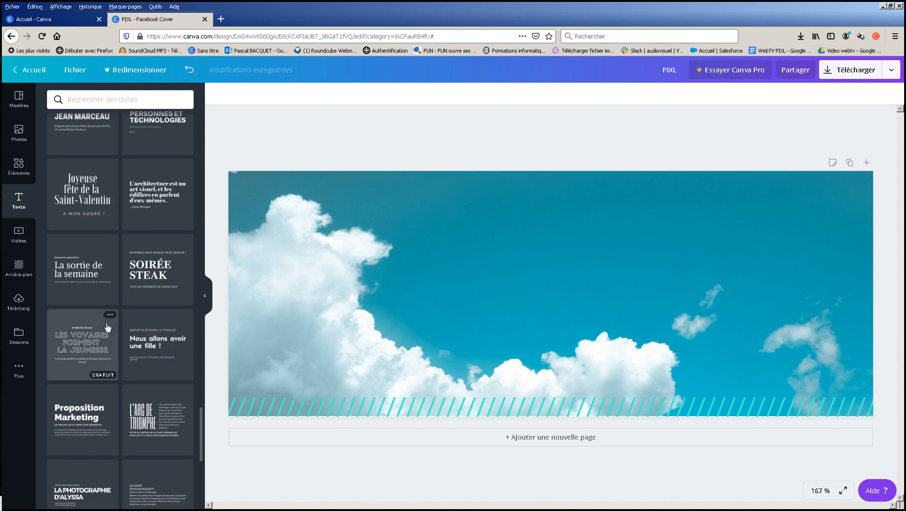
{"action": "scroll", "coordinate": [108, 327], "scroll_direction": "down", "scroll_amount": 4}
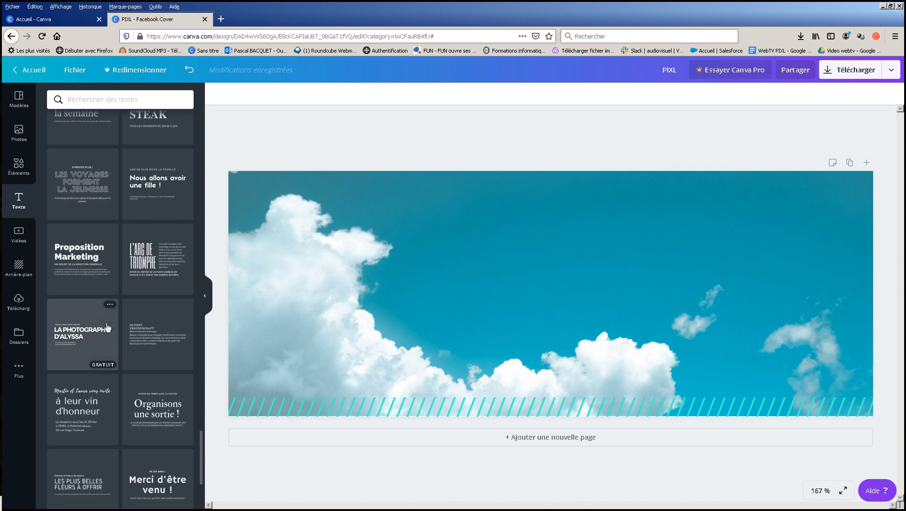
{"action": "left_click", "coordinate": [80, 333]}
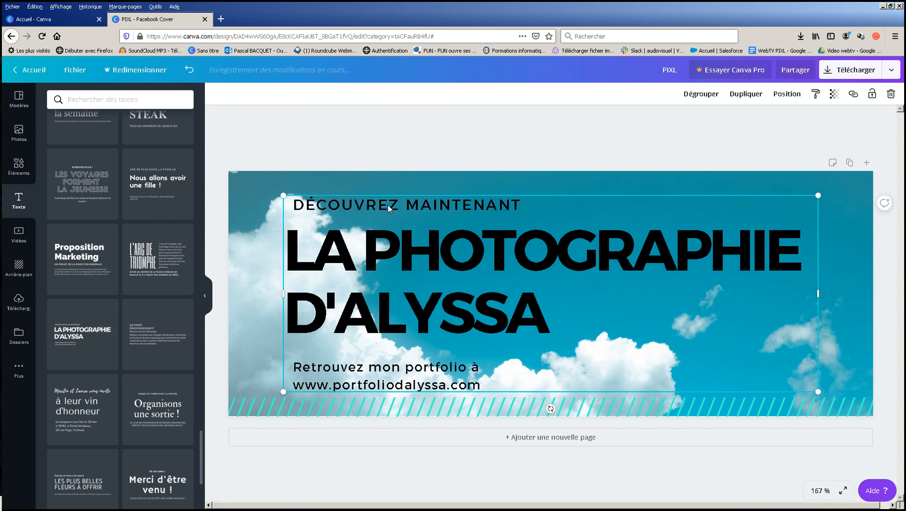
- Replace the "Découvrez maintenant" line above the large heading with "ACCOMPAGNEMENT NUMÉRIQUE"
{"action": "double_click", "coordinate": [389, 205]}
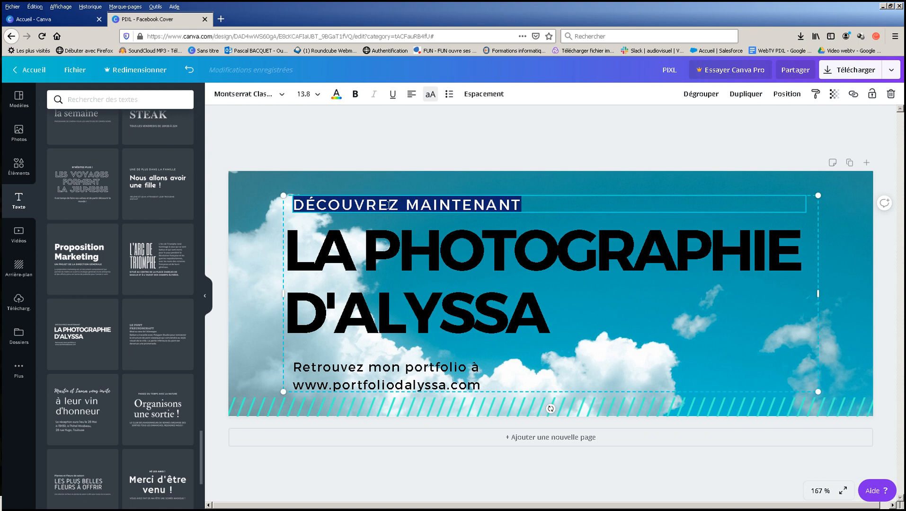
{"action": "type", "text": "ACCOMP"}
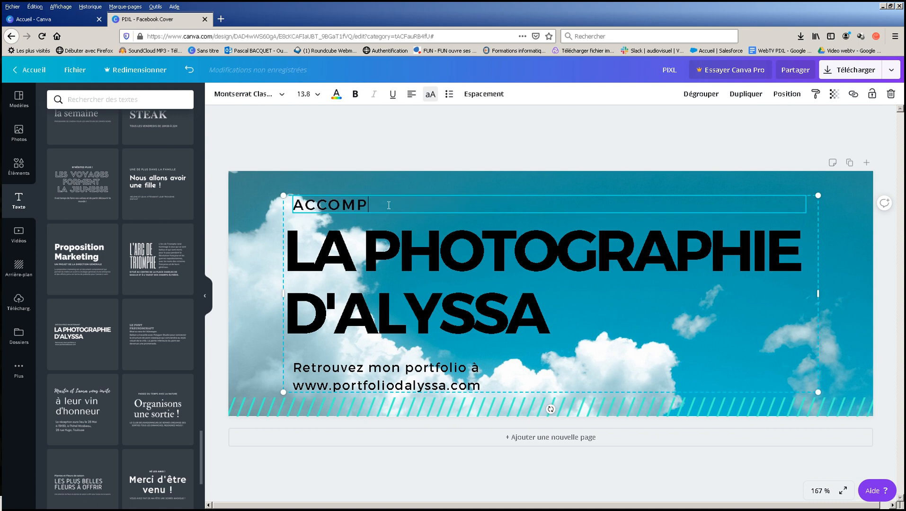
{"action": "type", "text": "AGNEMENT"}
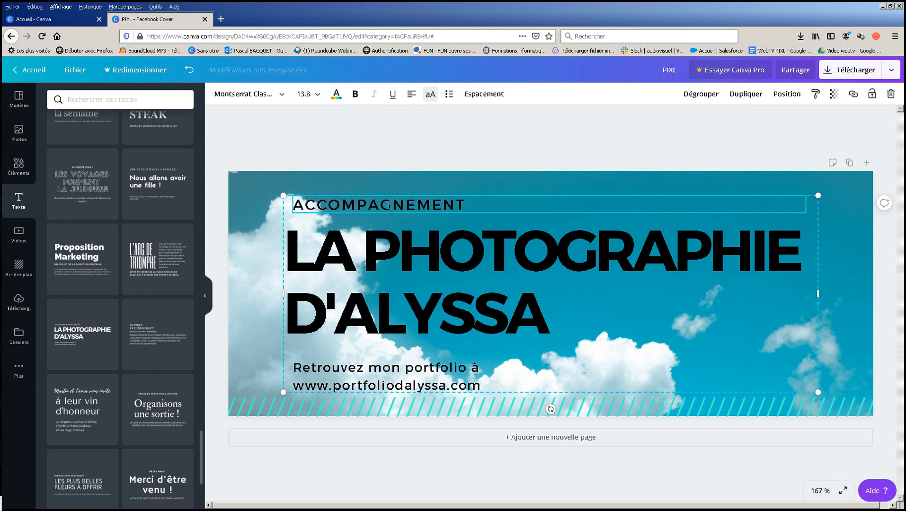
{"action": "type", "text": " NUM"}
{"action": "type", "text": "ÉRIQUE"}
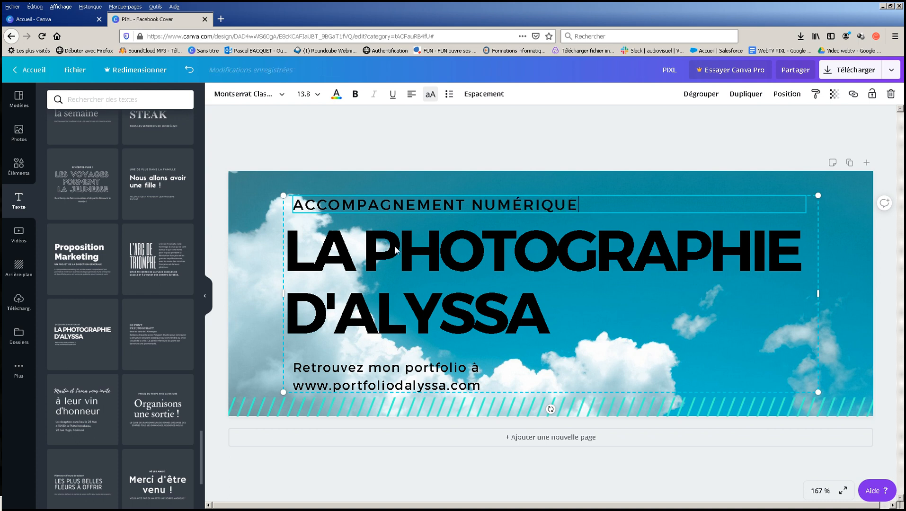
- Try font size 18 on the "ACCOMPAGNEMENT NUMÉRIQUE" line, and set it to 10
{"action": "left_click", "coordinate": [397, 233]}
{"action": "left_click", "coordinate": [398, 208]}
{"action": "left_click", "coordinate": [316, 96]}
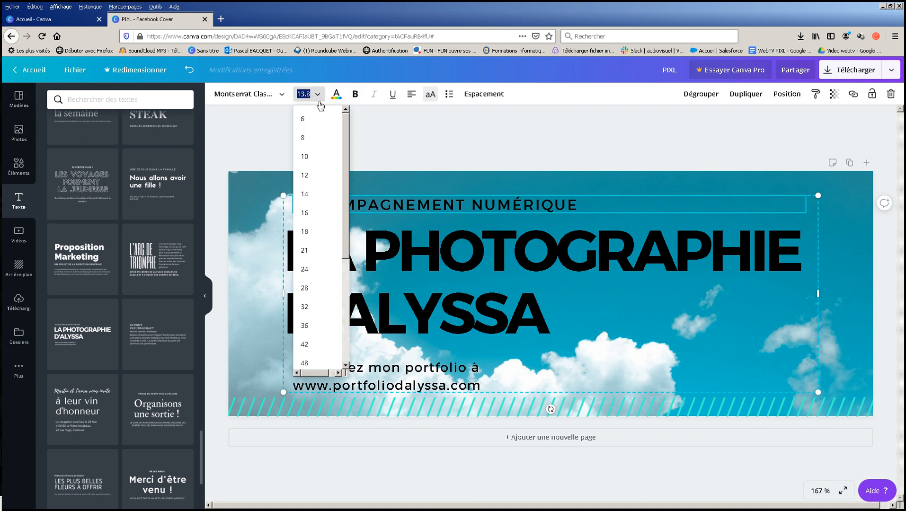
{"action": "left_click", "coordinate": [313, 237]}
{"action": "left_click", "coordinate": [316, 94]}
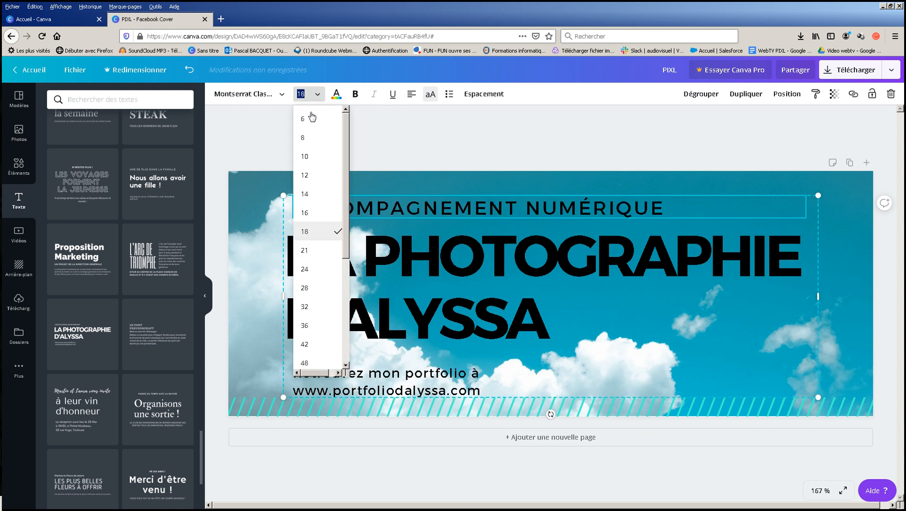
{"action": "left_click", "coordinate": [311, 156]}
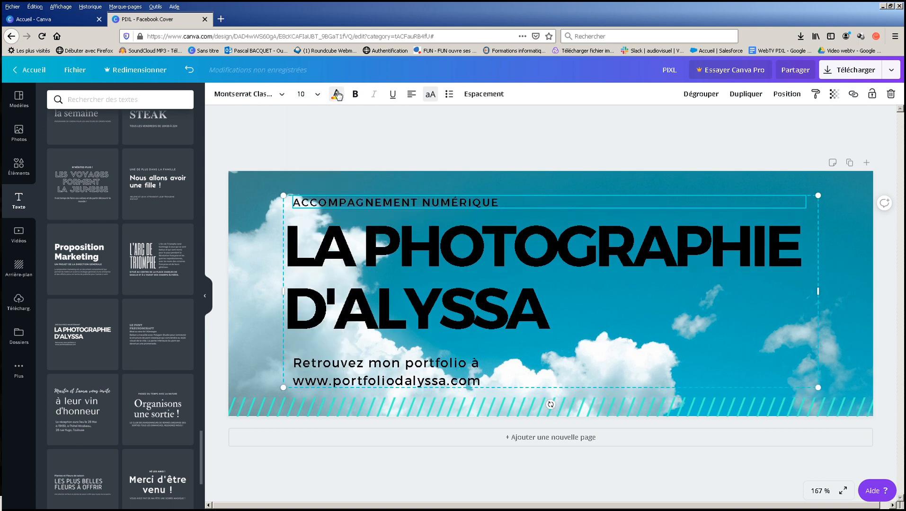
- Colour the "ACCOMPAGNEMENT NUMÉRIQUE" line white and move the whole text group toward the cover's upper-left corner
{"action": "left_click", "coordinate": [336, 94]}
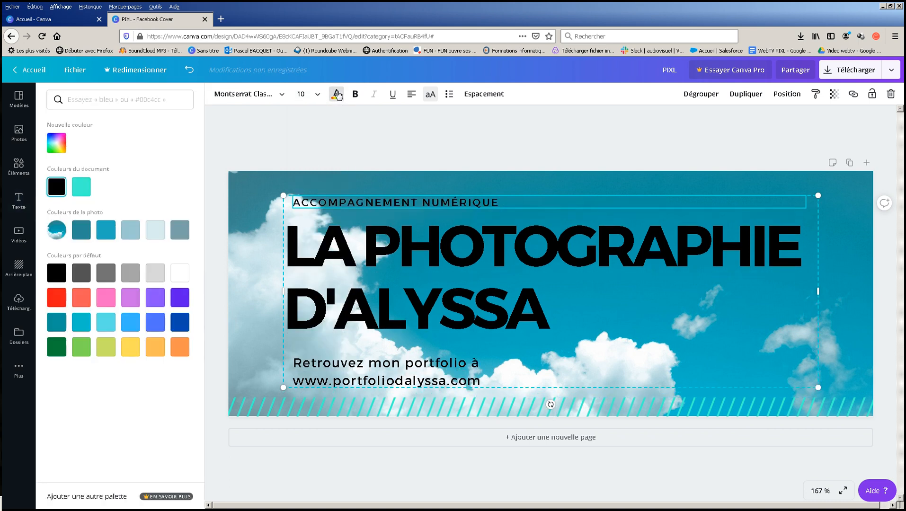
{"action": "left_click", "coordinate": [132, 273]}
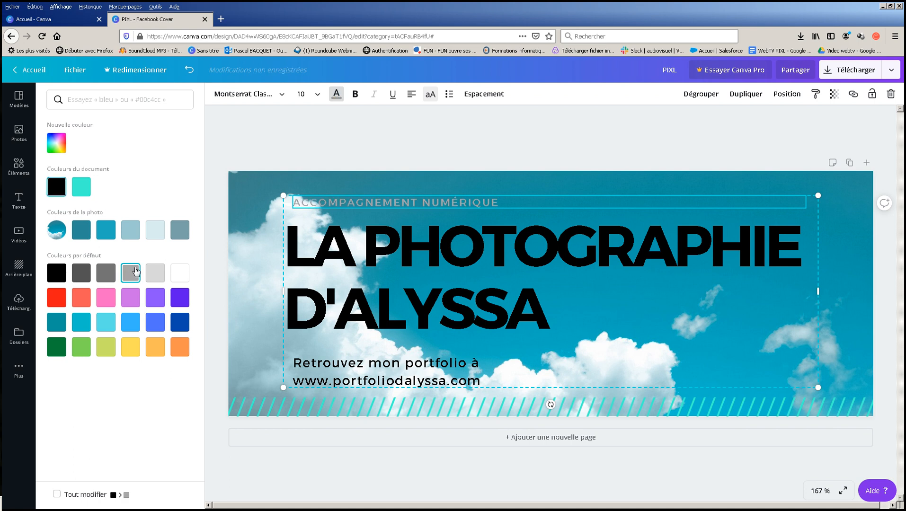
{"action": "left_click", "coordinate": [179, 273]}
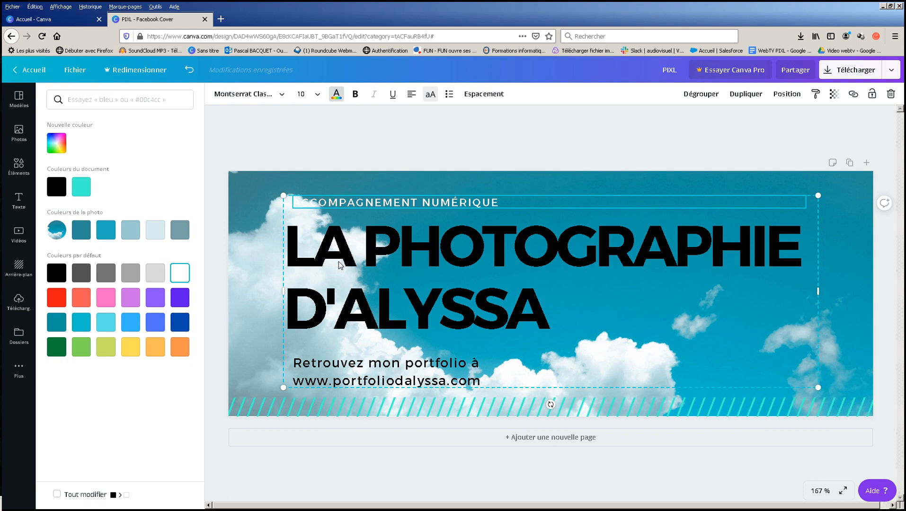
{"action": "left_click", "coordinate": [356, 259]}
{"action": "left_click_drag", "start_coordinate": [345, 256], "coordinate": [313, 245]}
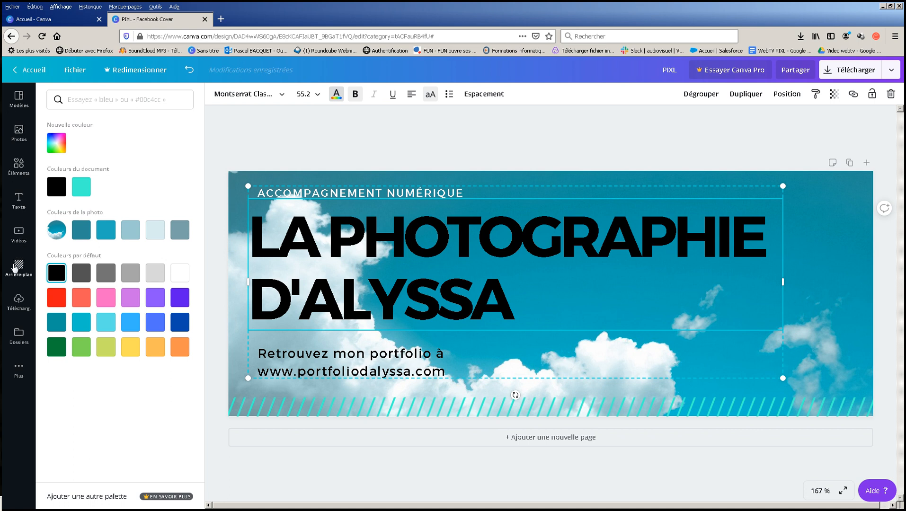
- Create a new blank design of the Facebook cover type (Couverture Facebook)
{"action": "left_click", "coordinate": [19, 299]}
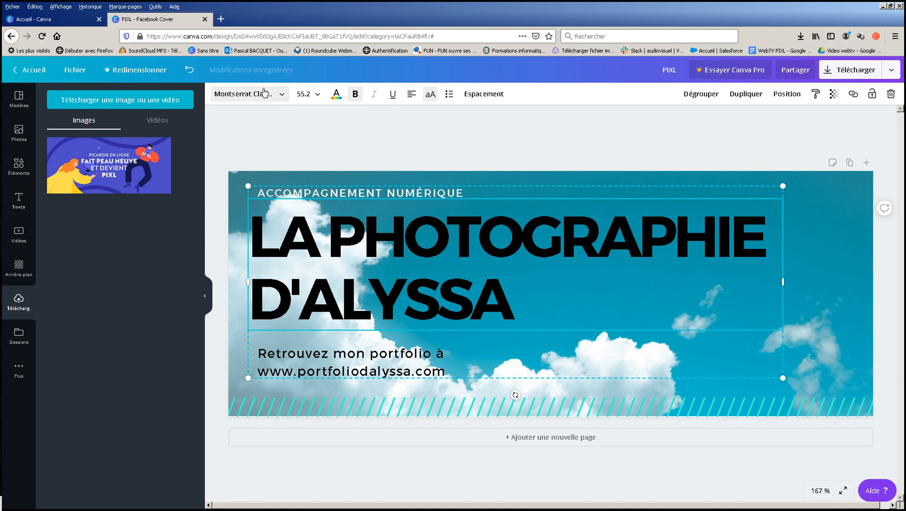
{"action": "left_click", "coordinate": [85, 71]}
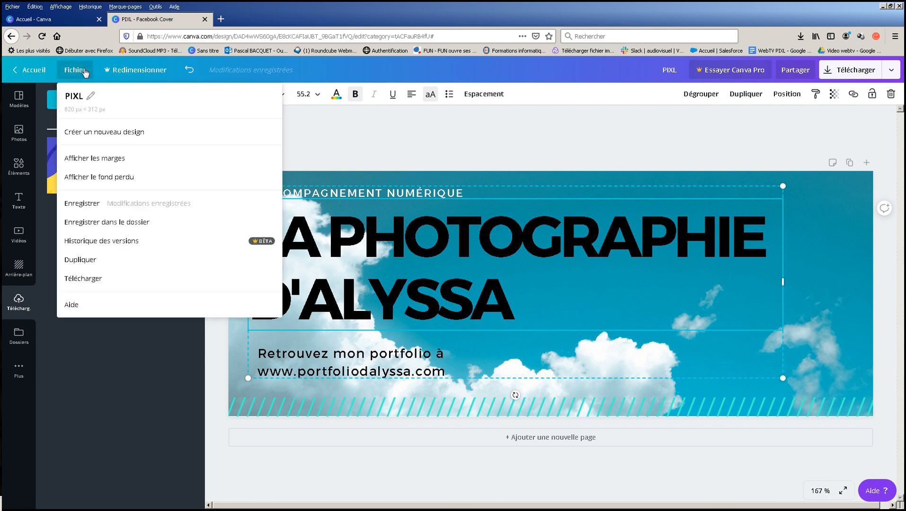
{"action": "left_click", "coordinate": [96, 136]}
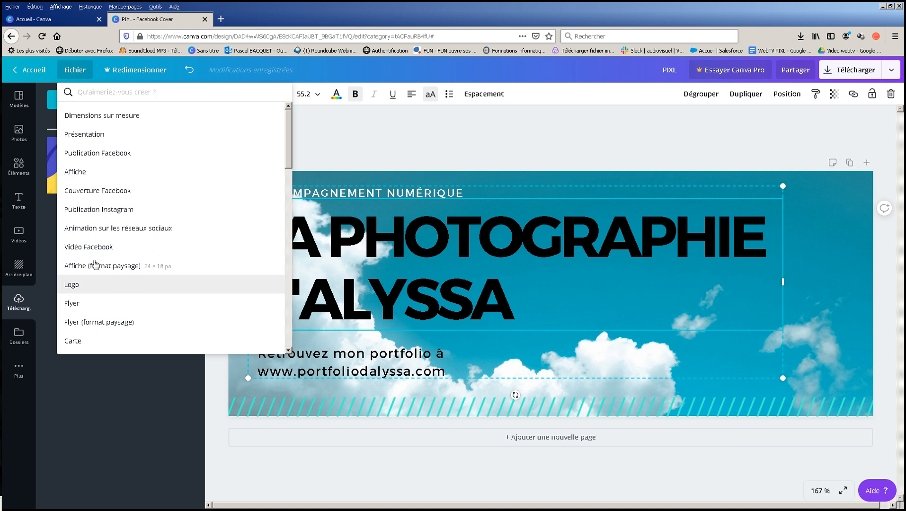
{"action": "left_click", "coordinate": [93, 194]}
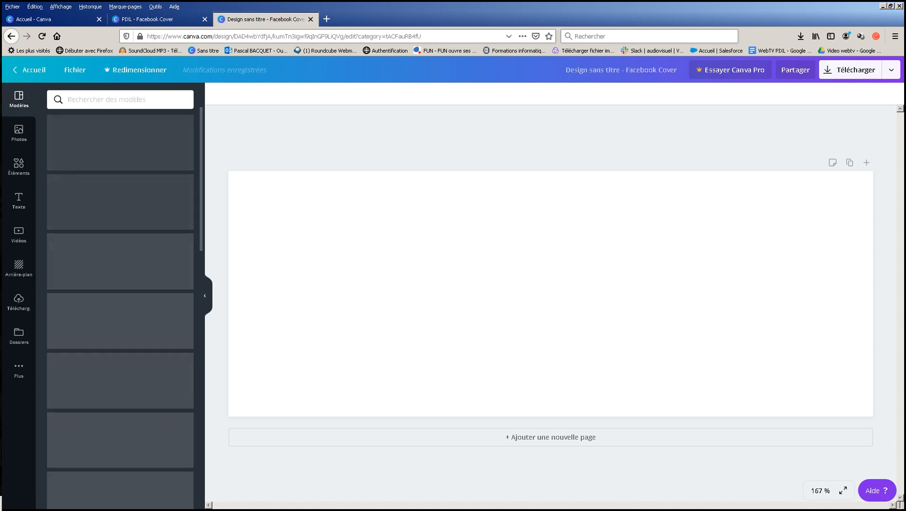
{"action": "left_click", "coordinate": [18, 300]}
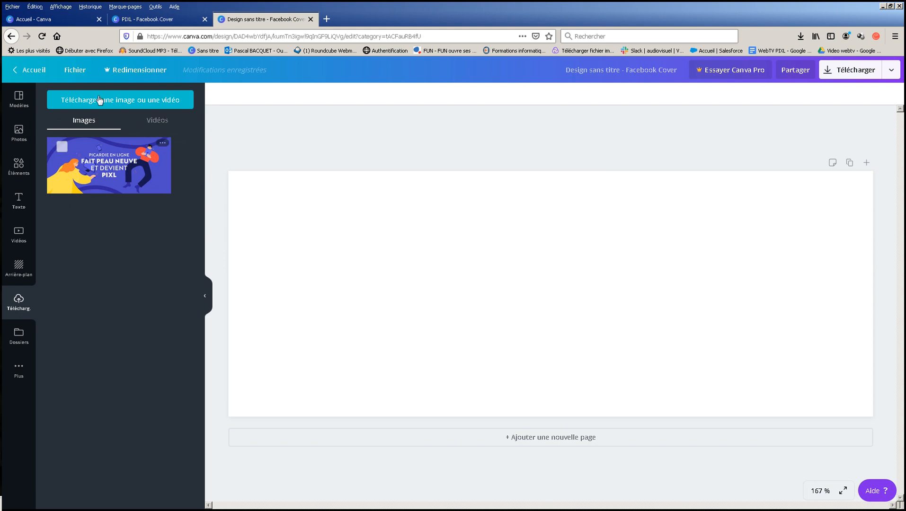
{"action": "left_click", "coordinate": [157, 101]}
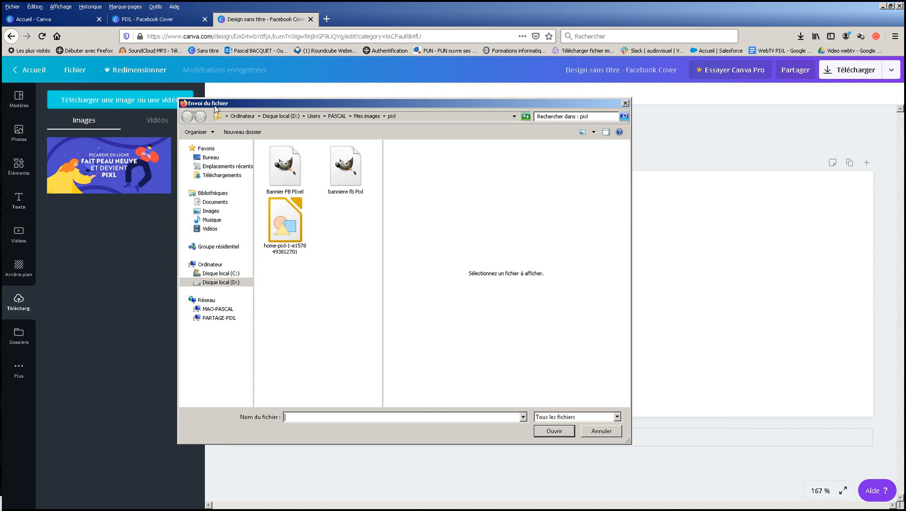
{"action": "left_click_drag", "start_coordinate": [231, 124], "coordinate": [231, 130]}
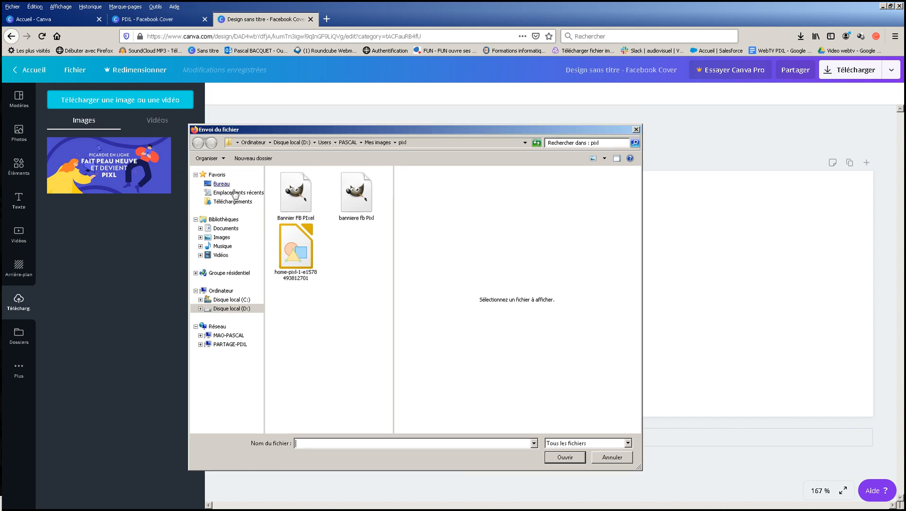
{"action": "left_click", "coordinate": [225, 236]}
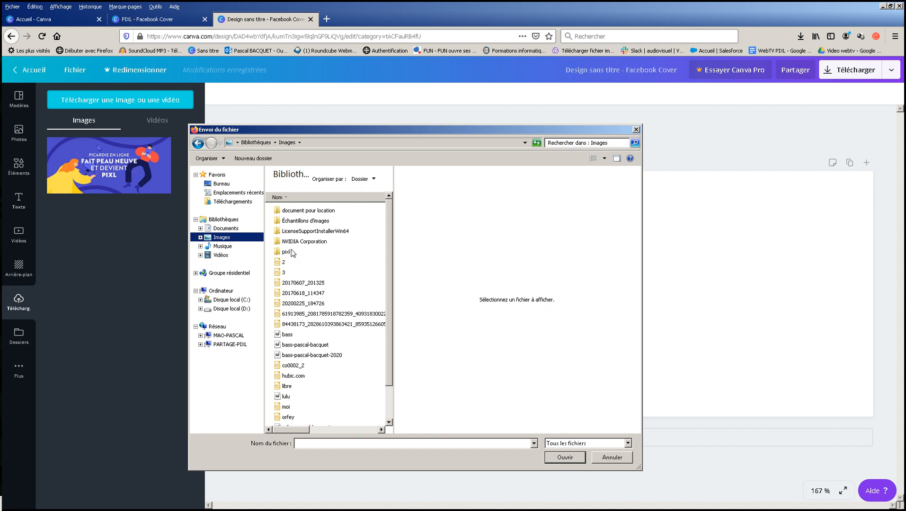
{"action": "left_click", "coordinate": [289, 252]}
{"action": "double_click", "coordinate": [289, 252]}
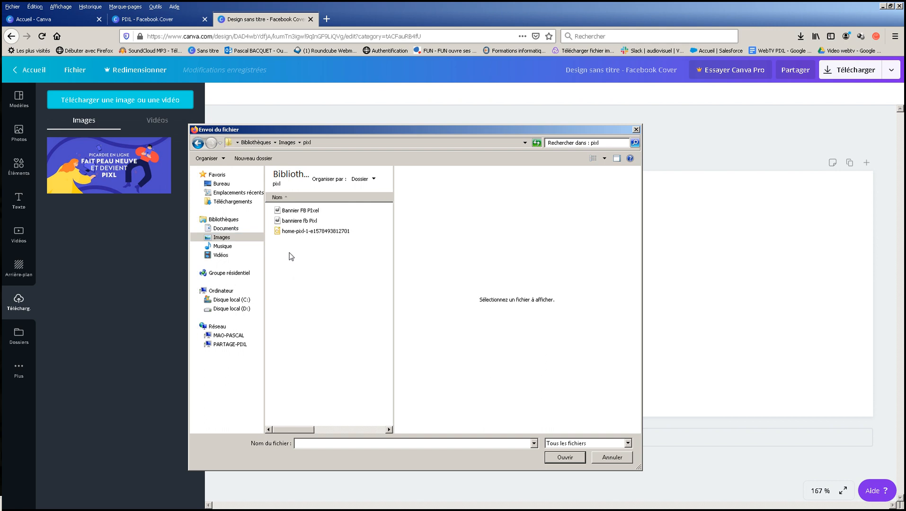
{"action": "left_click", "coordinate": [339, 231]}
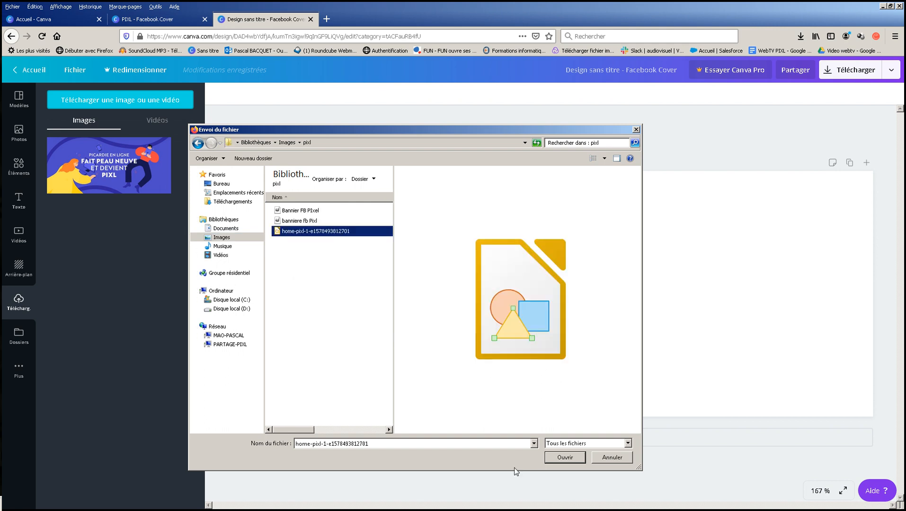
{"action": "left_click", "coordinate": [565, 457]}
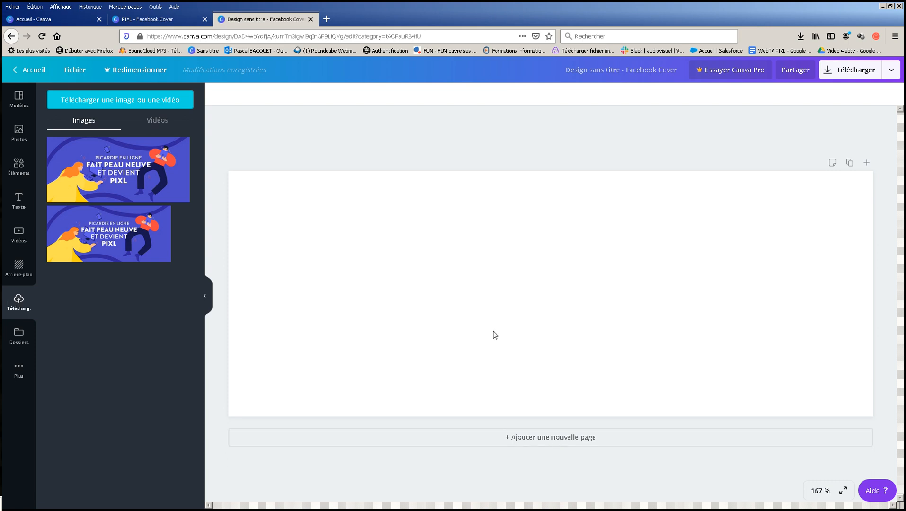
- Move the newly uploaded "Home Pixl" image to the trash
{"action": "mouse_move", "coordinate": [182, 181]}
{"action": "left_click", "coordinate": [182, 145]}
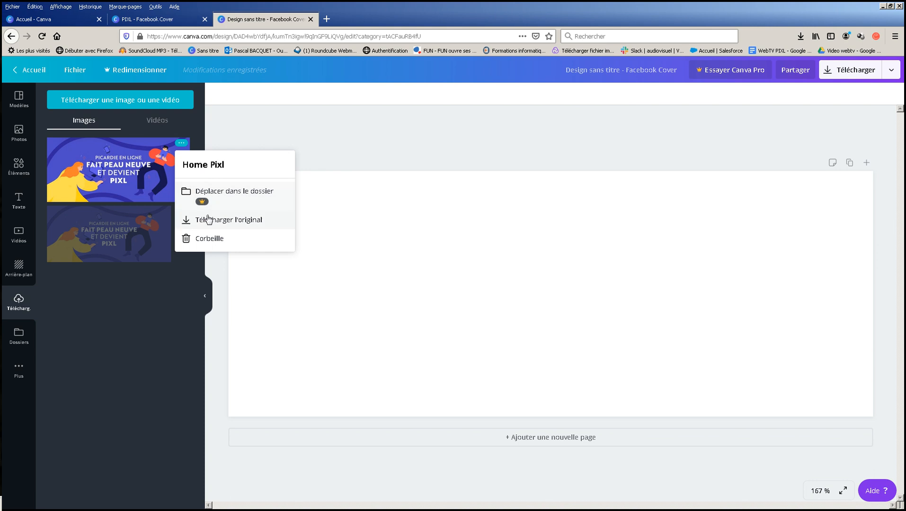
{"action": "left_click", "coordinate": [209, 240]}
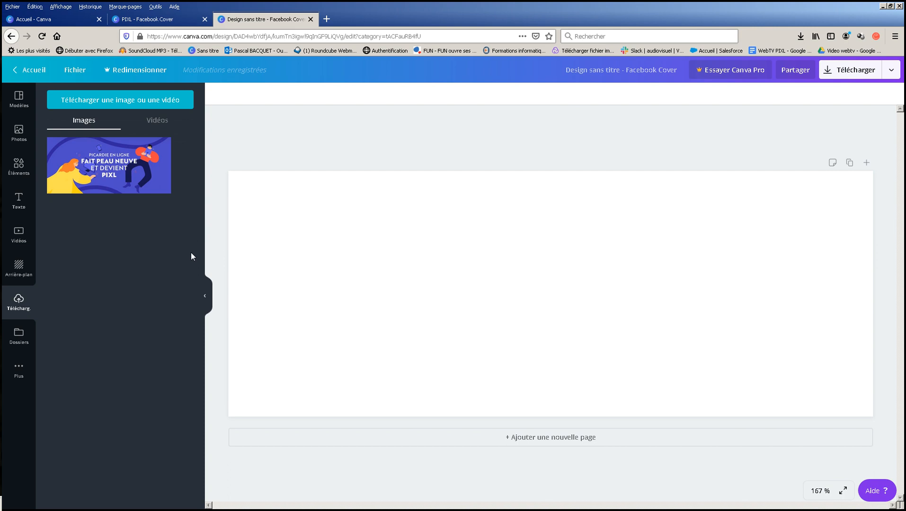
- Place the uploaded PIXL image on the blank cover, then enlarge and position it to fill most of the page
{"action": "left_click", "coordinate": [124, 162]}
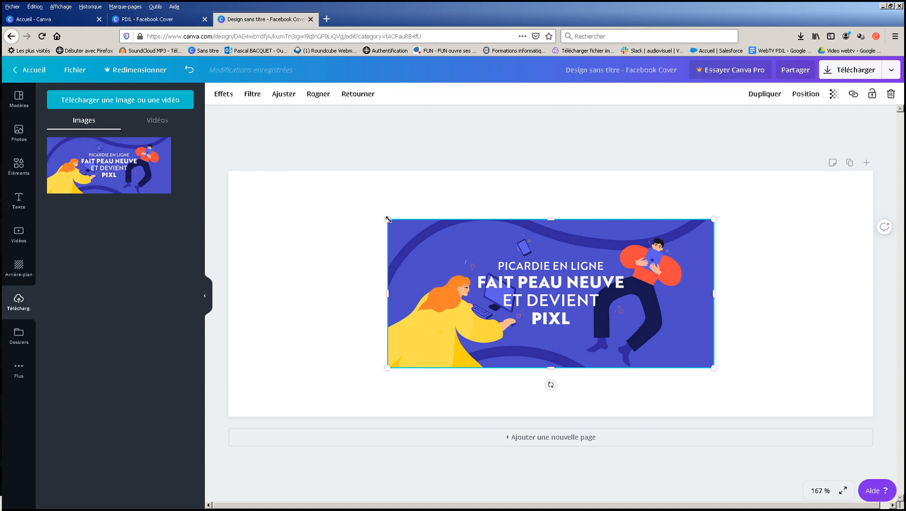
{"action": "left_click_drag", "start_coordinate": [713, 369], "coordinate": [784, 400]}
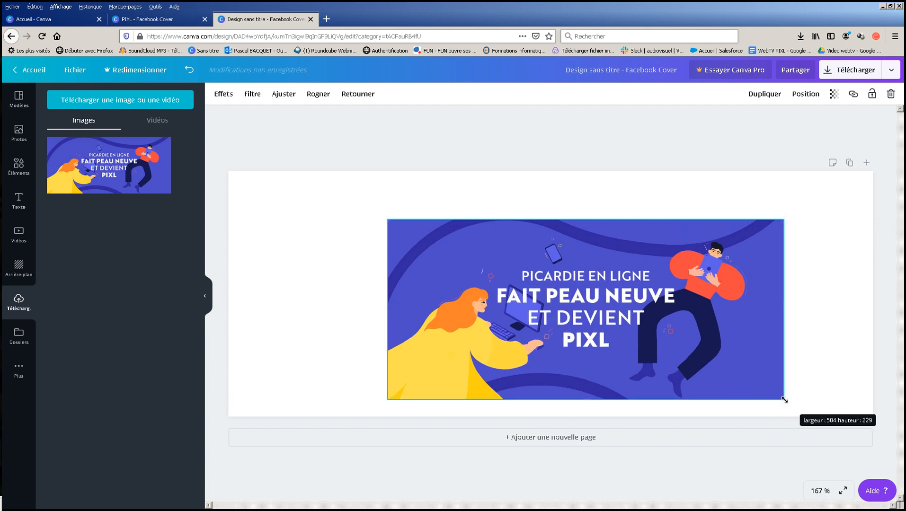
{"action": "left_click_drag", "start_coordinate": [550, 283], "coordinate": [394, 235]}
{"action": "left_click_drag", "start_coordinate": [628, 351], "coordinate": [893, 425]}
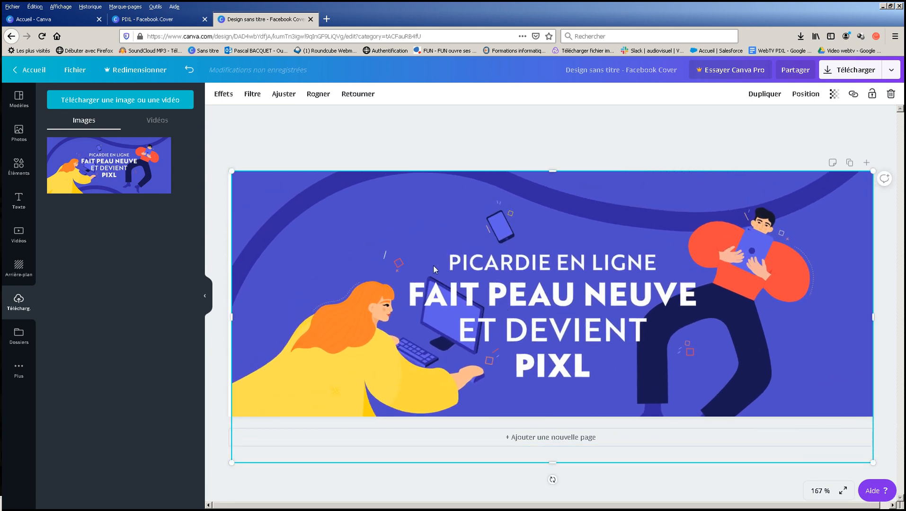
{"action": "left_click_drag", "start_coordinate": [436, 364], "coordinate": [429, 353]}
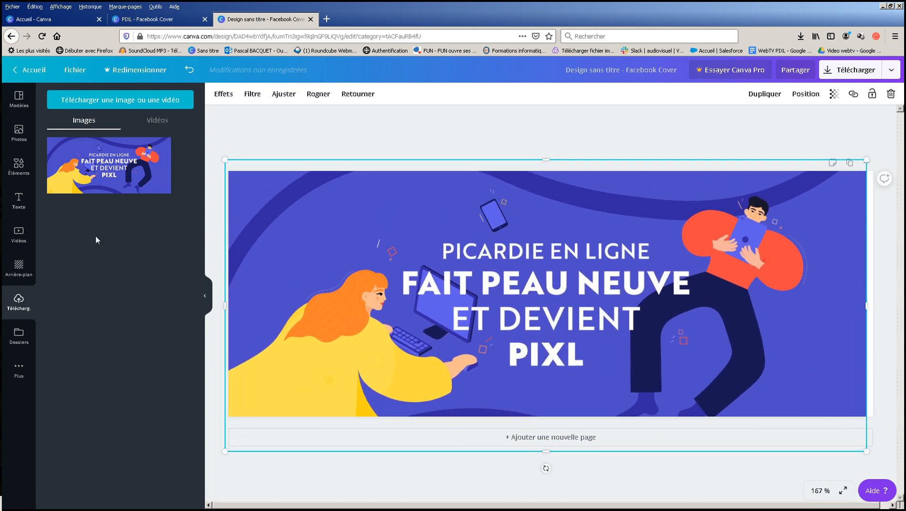
{"action": "left_click", "coordinate": [19, 200]}
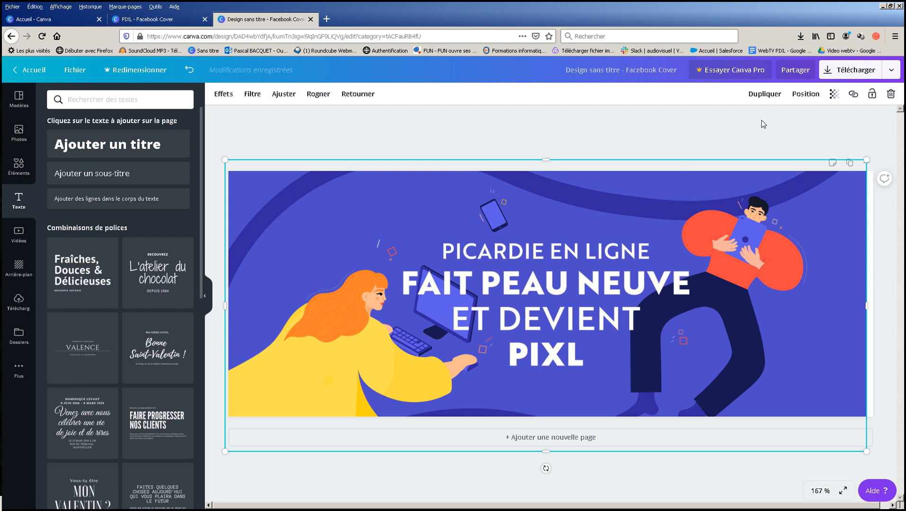
- Download the cover design as a PNG file
{"action": "left_click", "coordinate": [839, 73]}
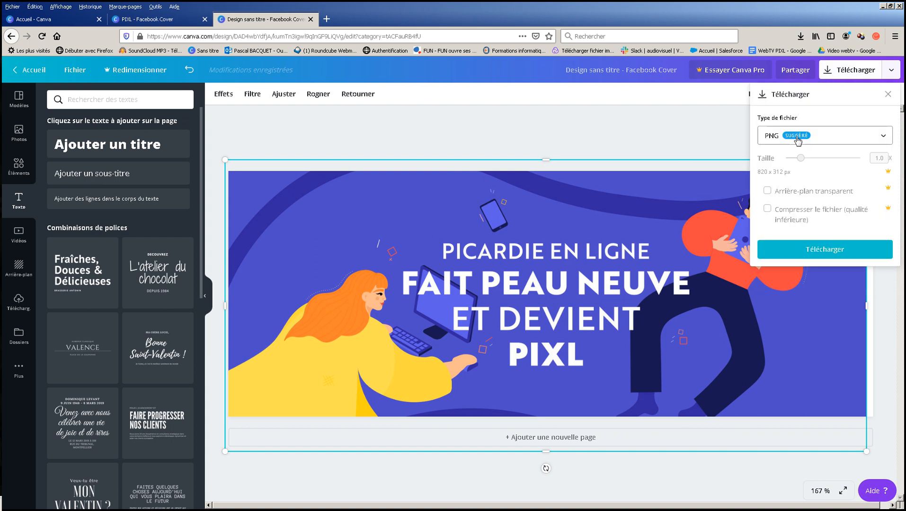
{"action": "left_click", "coordinate": [842, 139]}
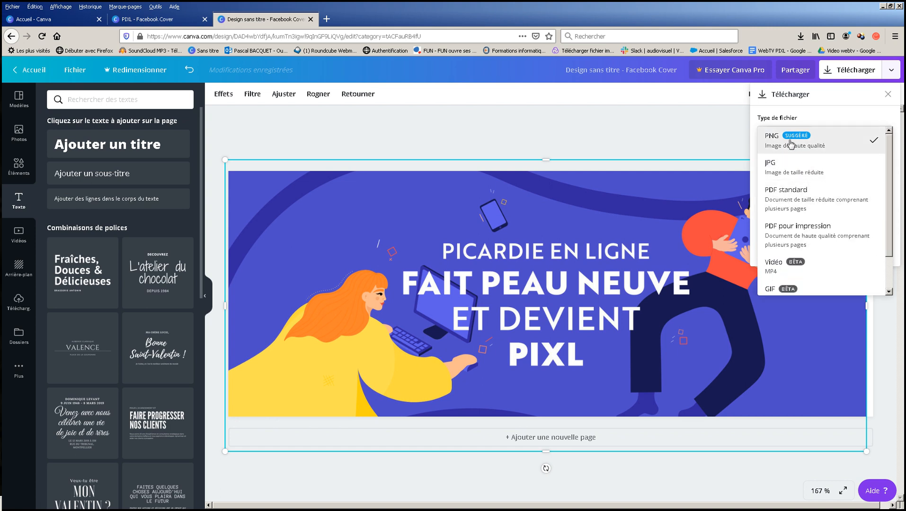
{"action": "left_click", "coordinate": [774, 138]}
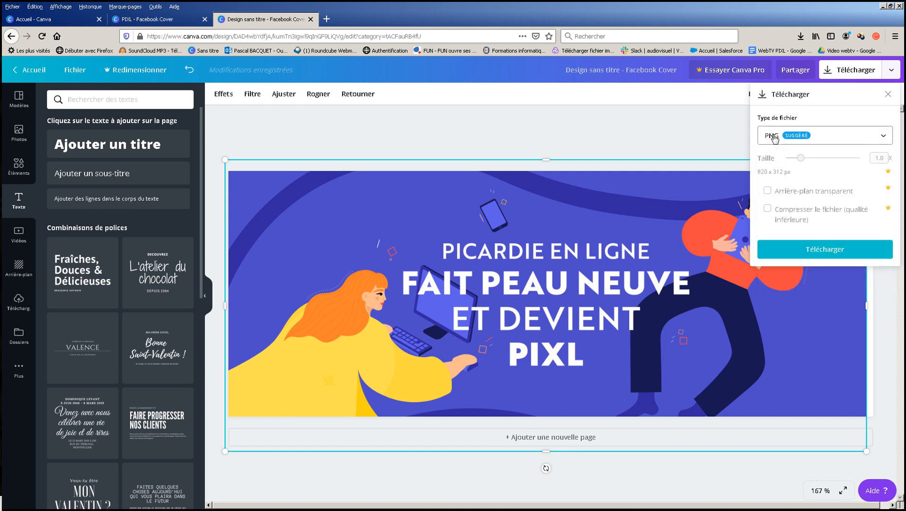
{"action": "left_click", "coordinate": [848, 249]}
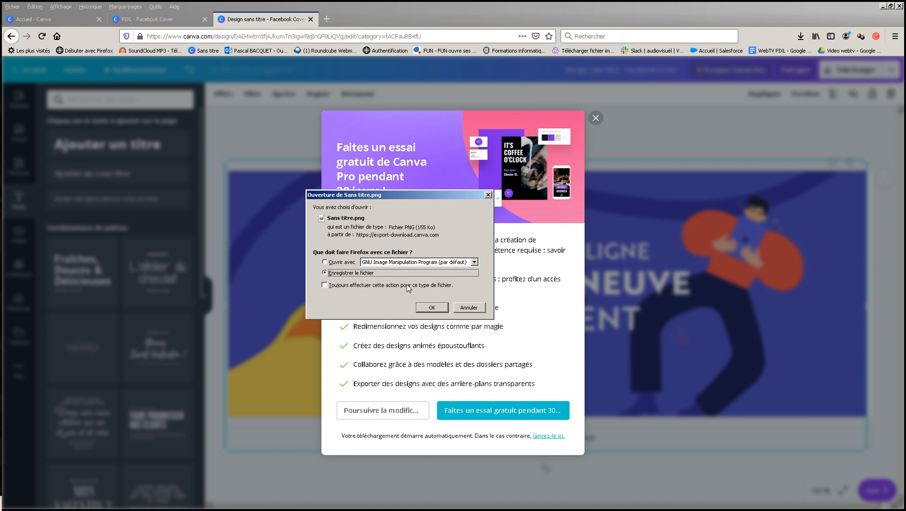
- Save the downloaded file in the pixl folder as "Bannier Facebook PIXL" and dismiss the Canva Pro trial offer
{"action": "left_click", "coordinate": [429, 308]}
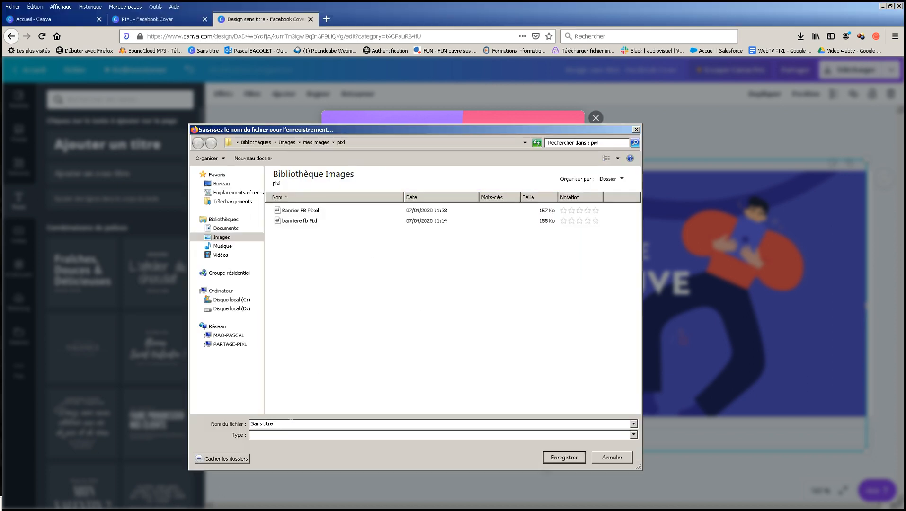
{"action": "type", "text": "Ba"}
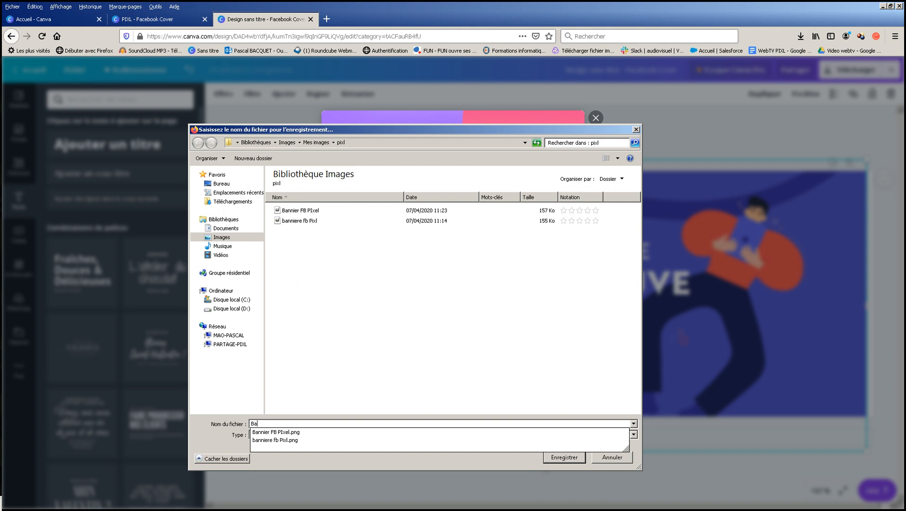
{"action": "type", "text": "nnier Facebook PIXL"}
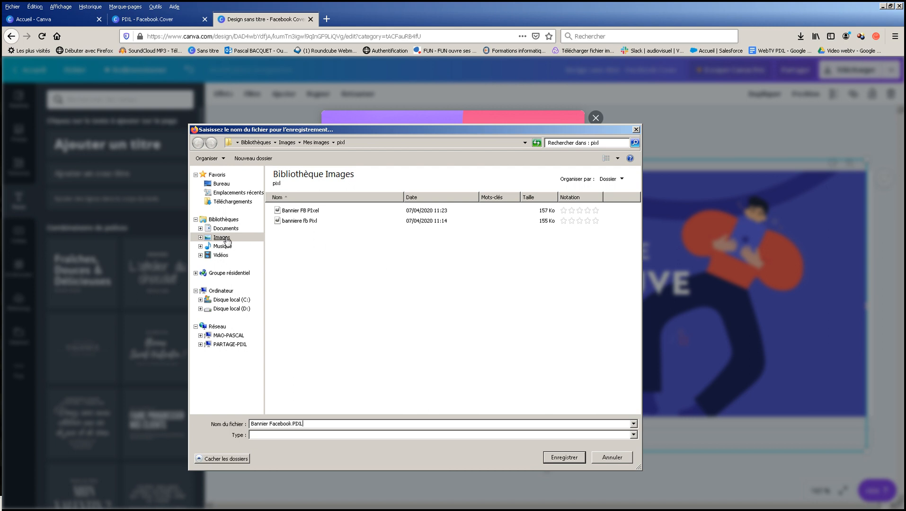
{"action": "left_click", "coordinate": [563, 458]}
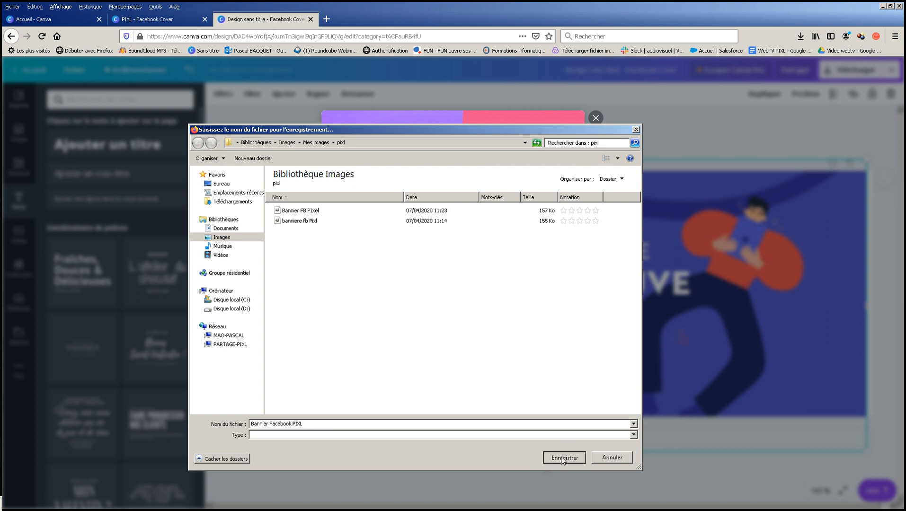
{"action": "left_click", "coordinate": [597, 118]}
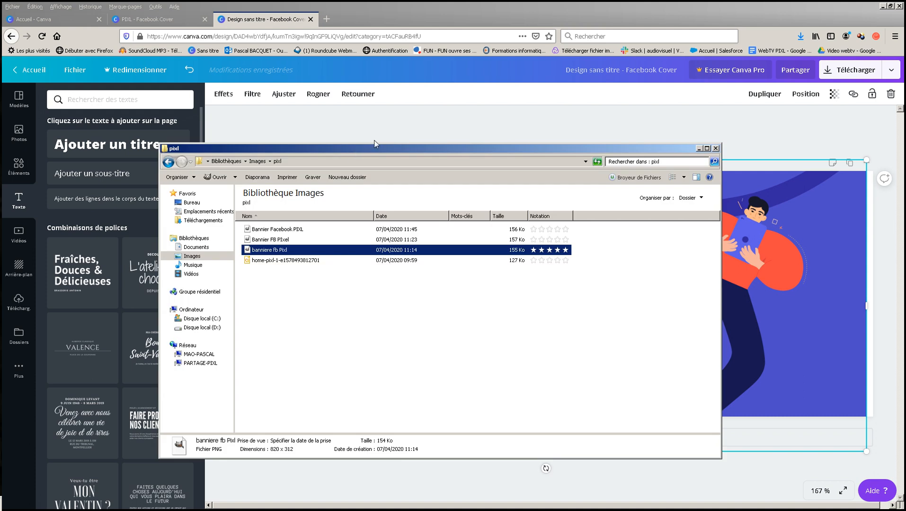
- In Windows Explorer, open the pixl folder of the Images library and preview the Bannier Facebook PIXL image
{"action": "left_click_drag", "start_coordinate": [351, 160], "coordinate": [402, 130]}
{"action": "left_click", "coordinate": [234, 226]}
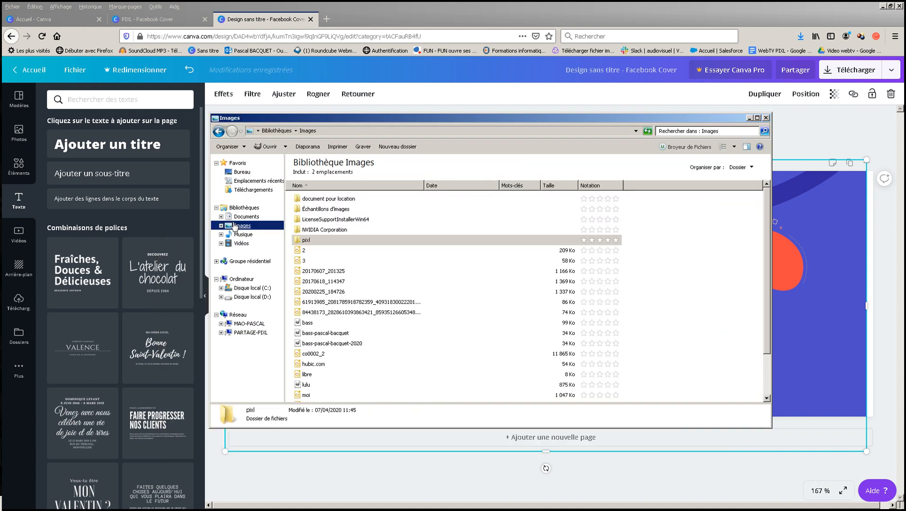
{"action": "left_click", "coordinate": [297, 239]}
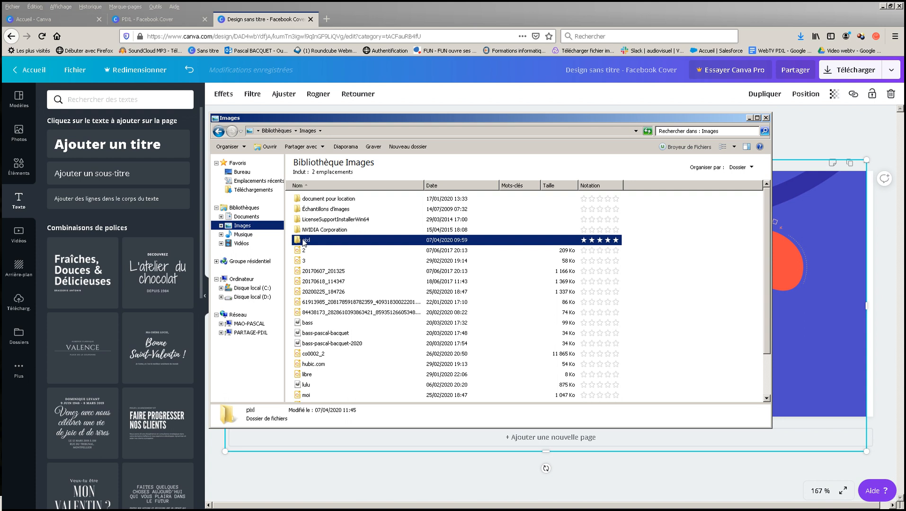
{"action": "double_click", "coordinate": [302, 240]}
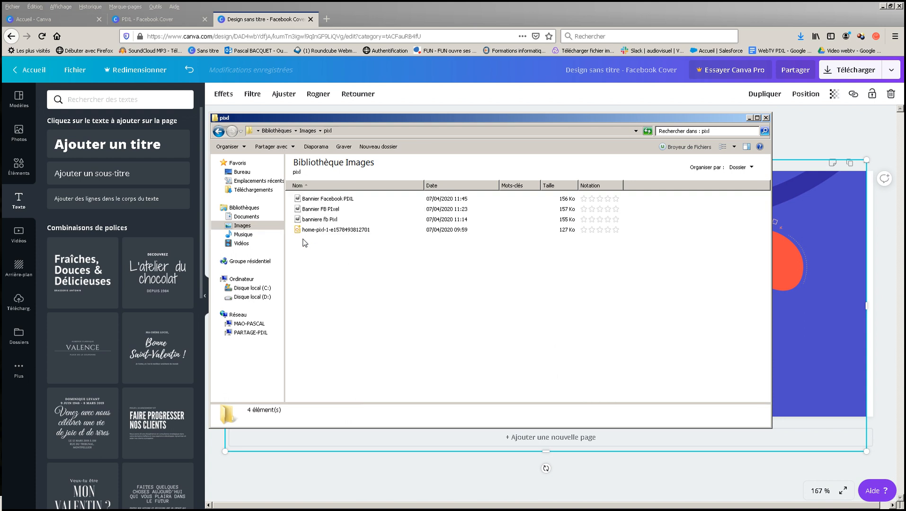
{"action": "left_click", "coordinate": [324, 202]}
{"action": "right_click", "coordinate": [324, 201]}
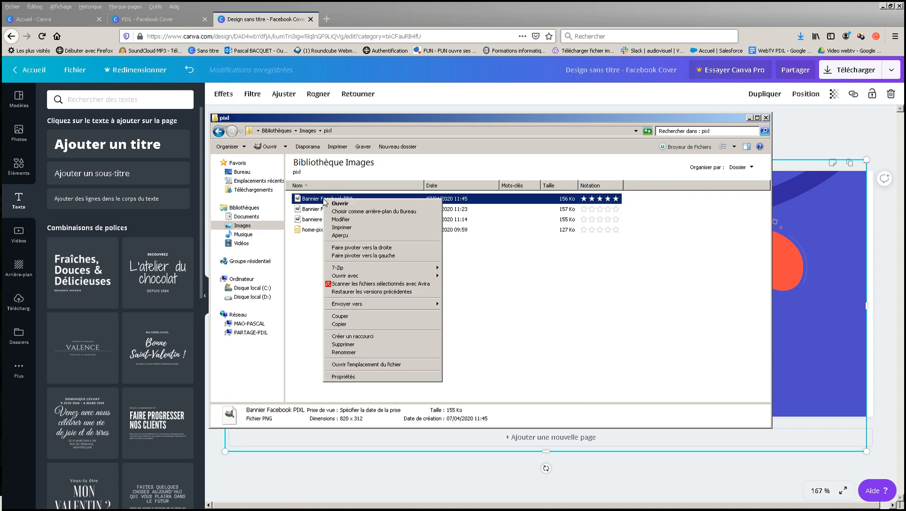
{"action": "left_click", "coordinate": [343, 237]}
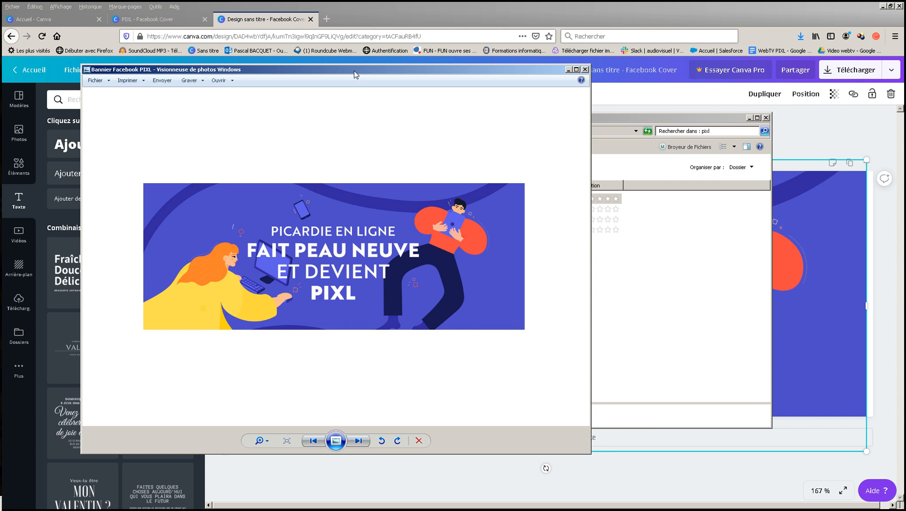
{"action": "left_click_drag", "start_coordinate": [354, 70], "coordinate": [445, 69]}
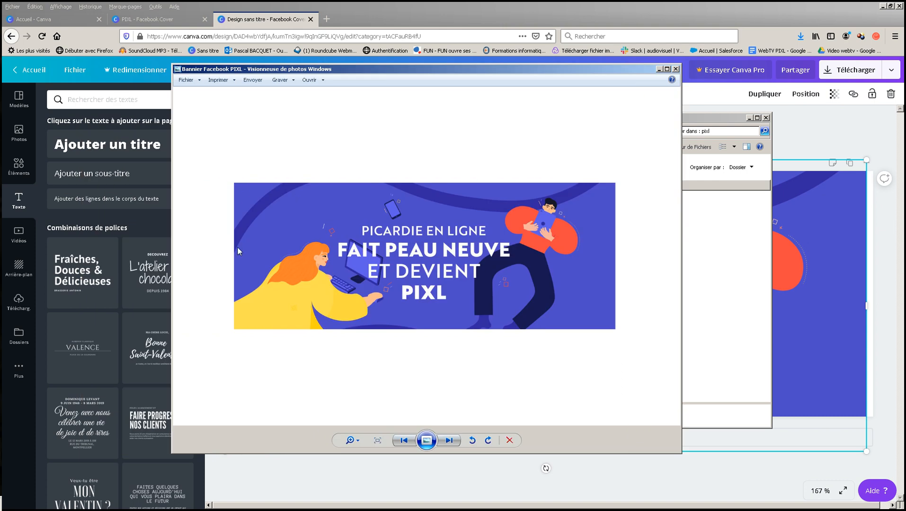